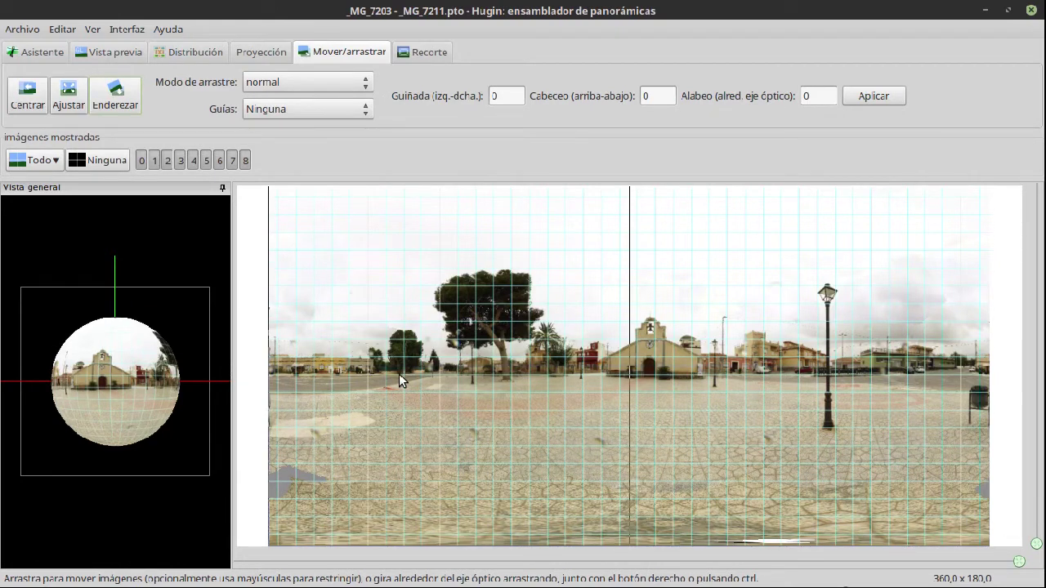
# Switch to the image viewer and examine the finished example images _MG_7203 - _MG_7211-planet1.jpg and _MG_7203 - _MG_7211-hole01.jpg, enlarging the hole image
pyautogui.click(284, 53)
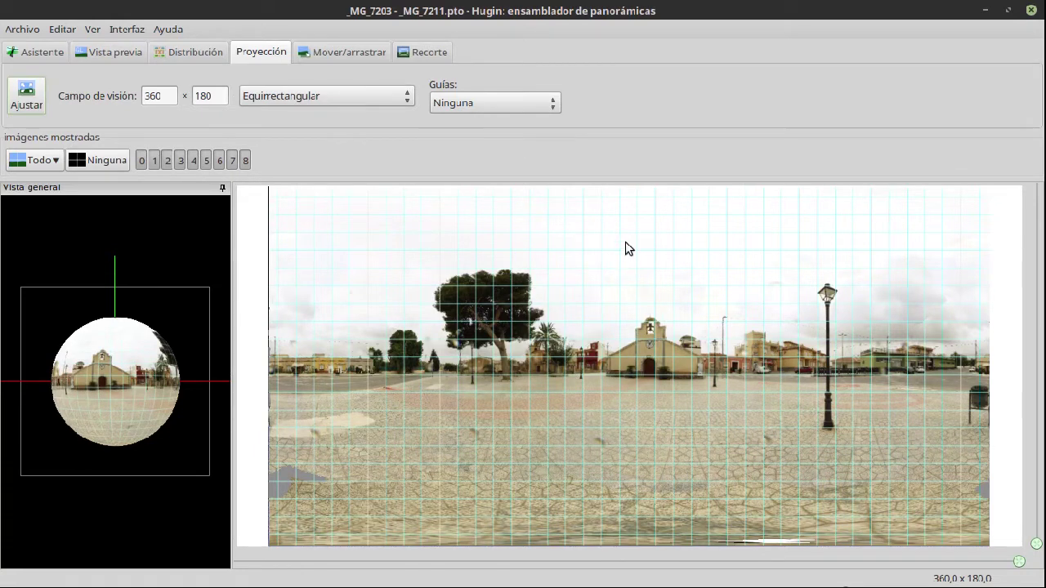
pyautogui.moveTo(485, 585)
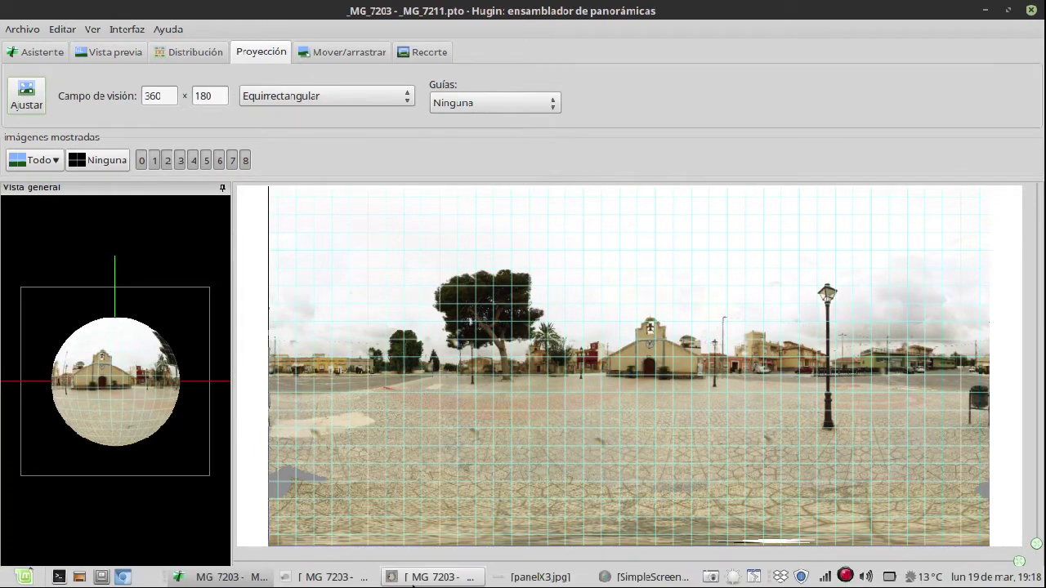
pyautogui.click(308, 578)
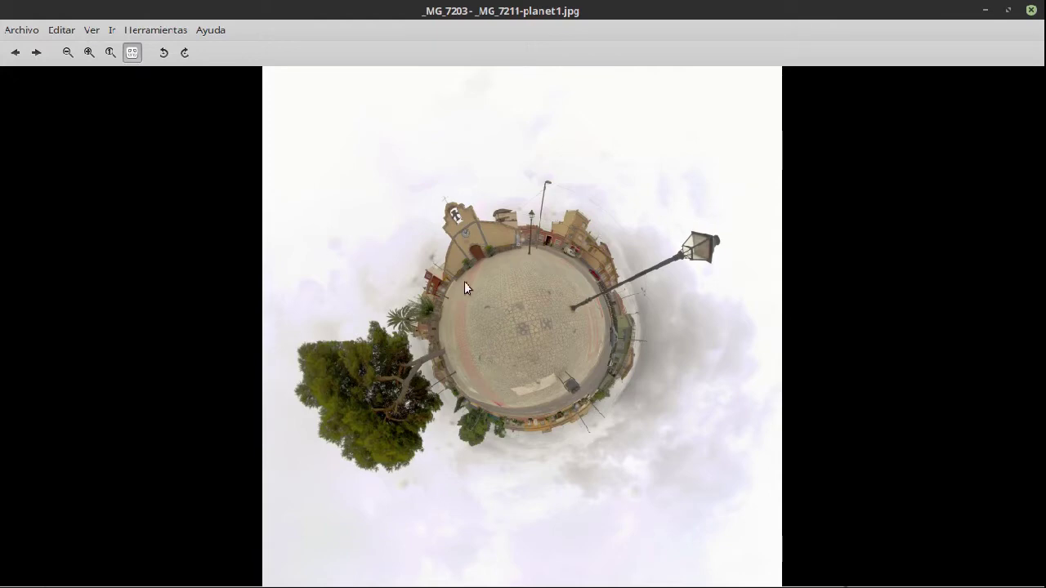
pyautogui.moveTo(315, 585)
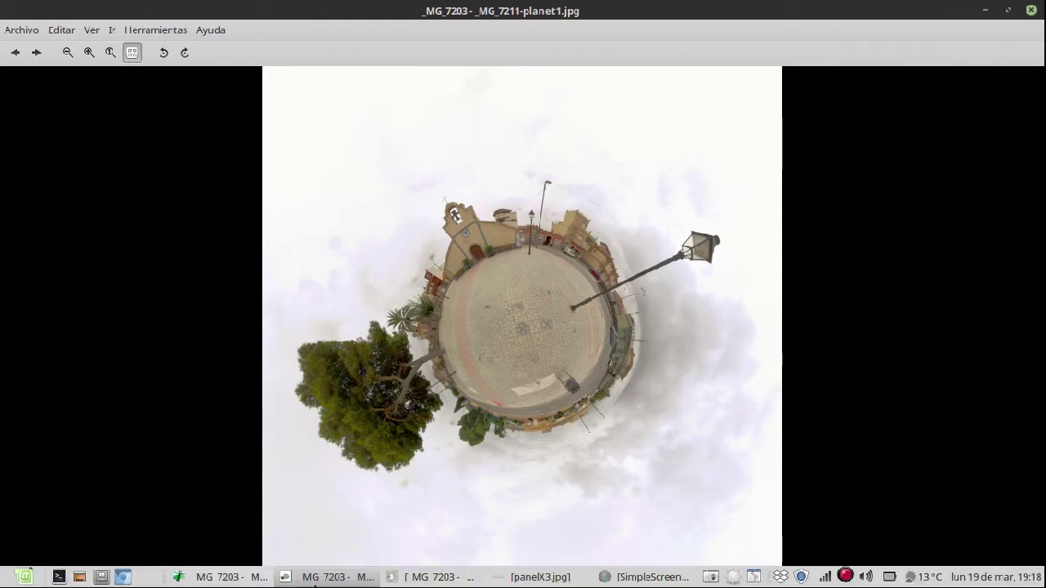
pyautogui.click(451, 582)
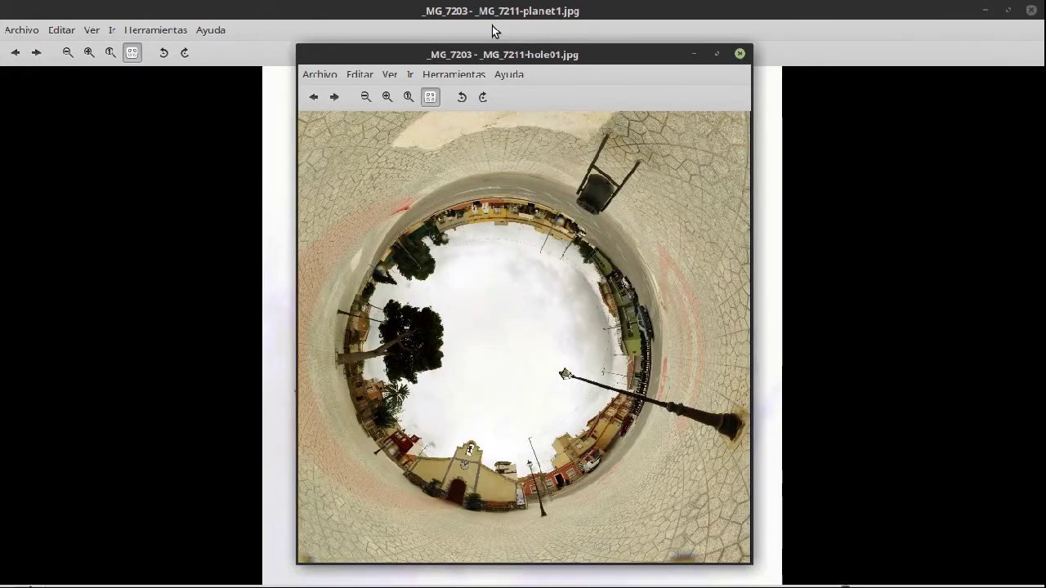
pyautogui.click(718, 54)
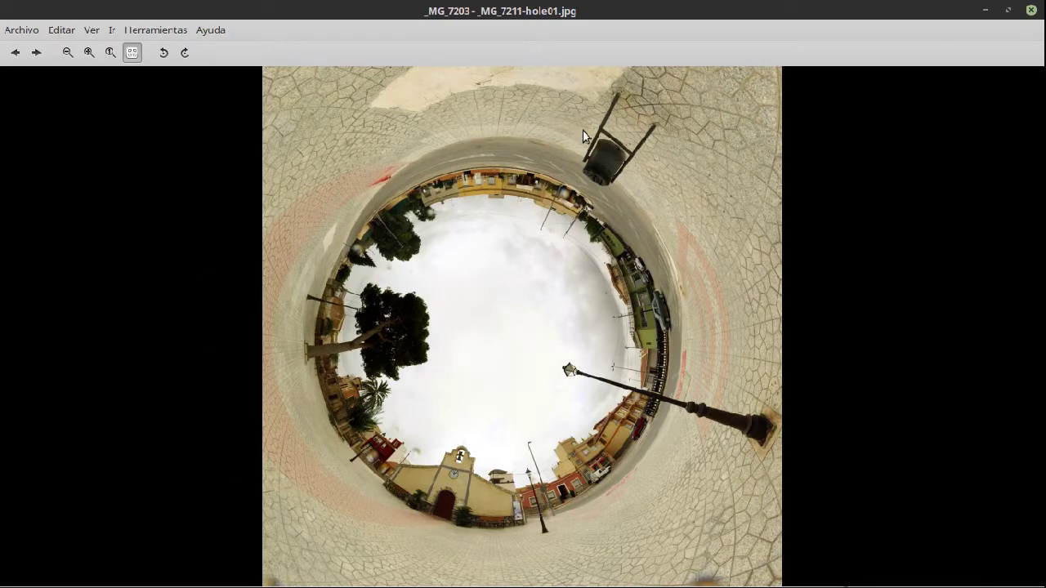
# View the repeated panorama strip panelX3.jpg, close it, and go back to the planet example image
pyautogui.moveTo(564, 585)
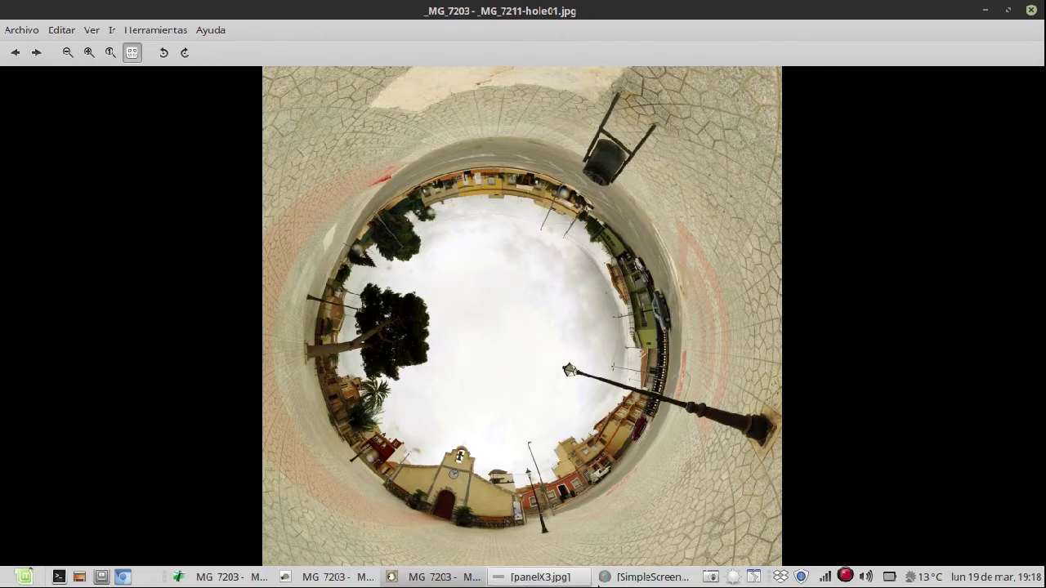
pyautogui.click(545, 581)
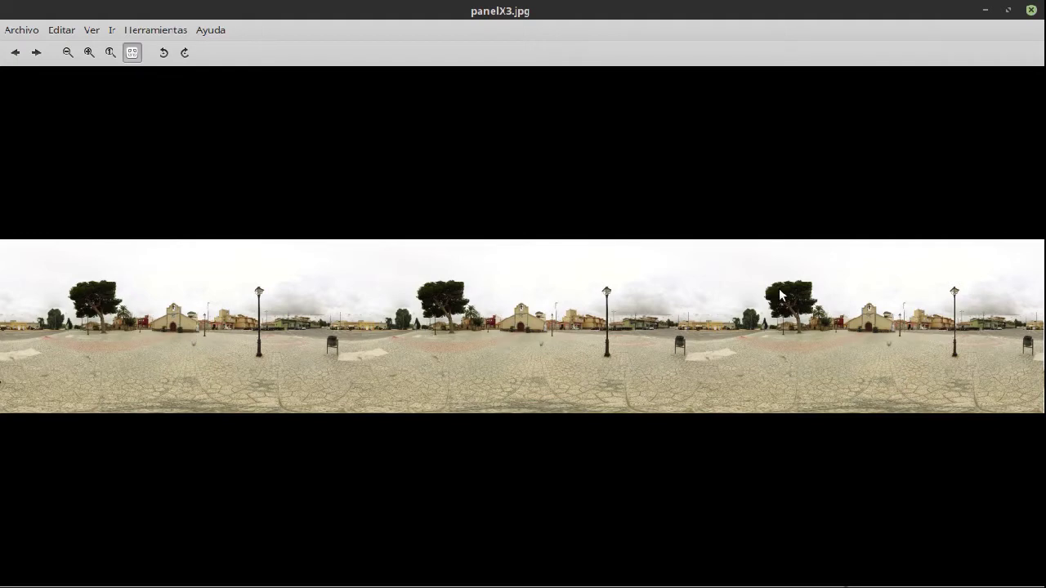
pyautogui.click(1032, 9)
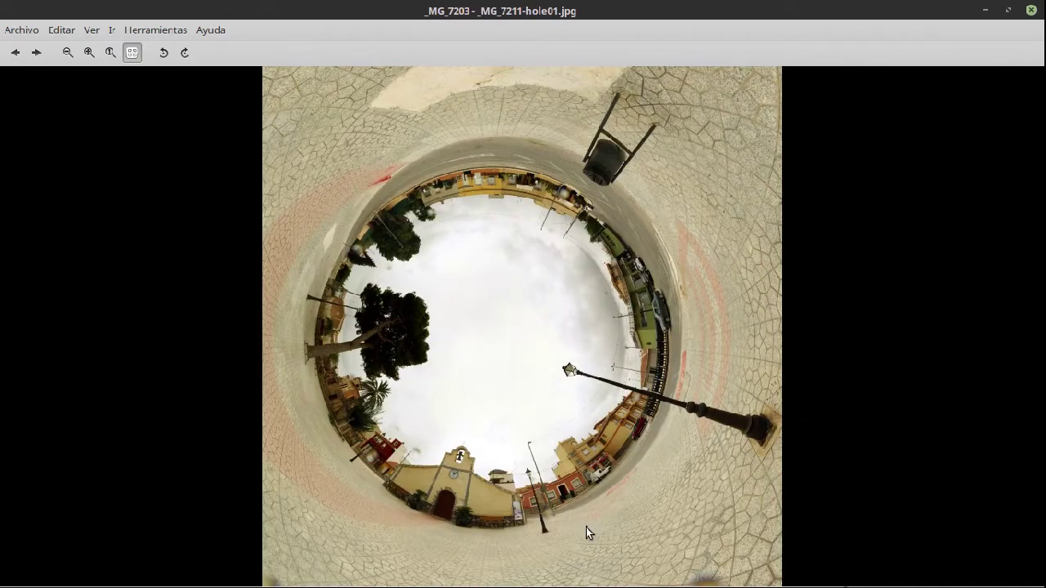
pyautogui.moveTo(458, 587)
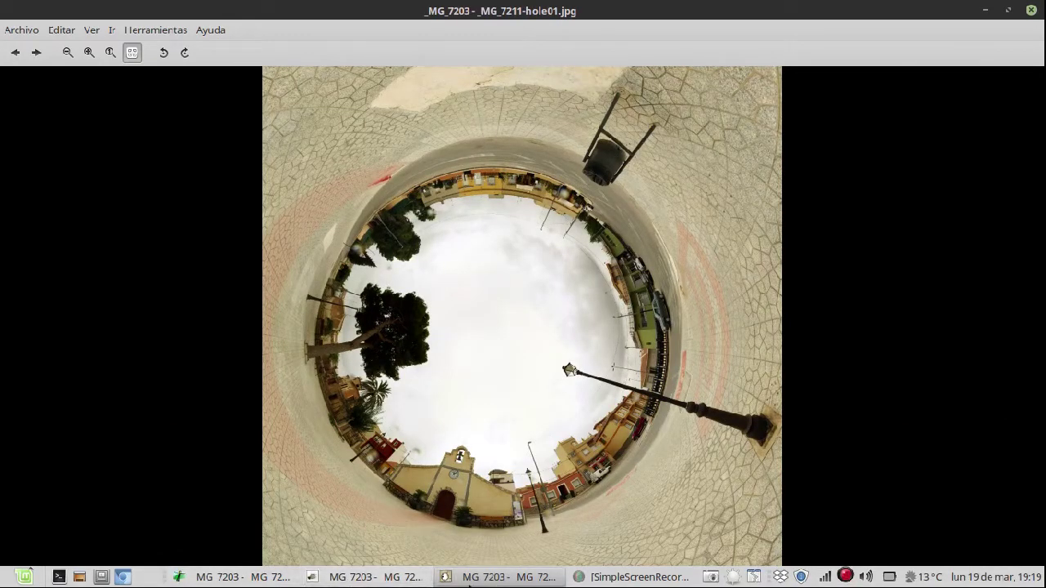
pyautogui.click(408, 582)
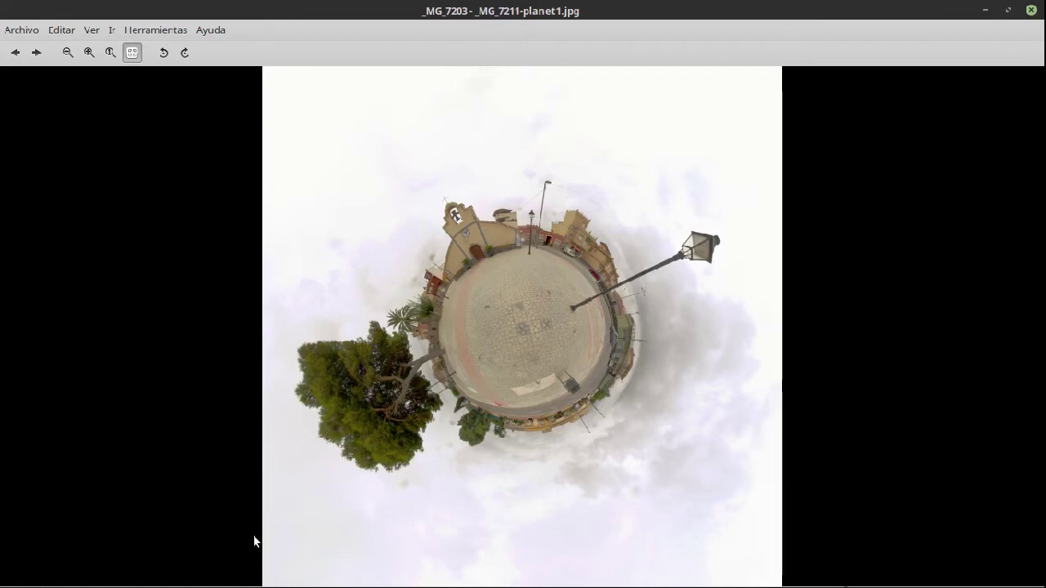
# Switch back to Hugin, set the panorama projection to Estereográfica and reduce the horizontal field of view to 354
pyautogui.moveTo(30, 574)
pyautogui.click(216, 581)
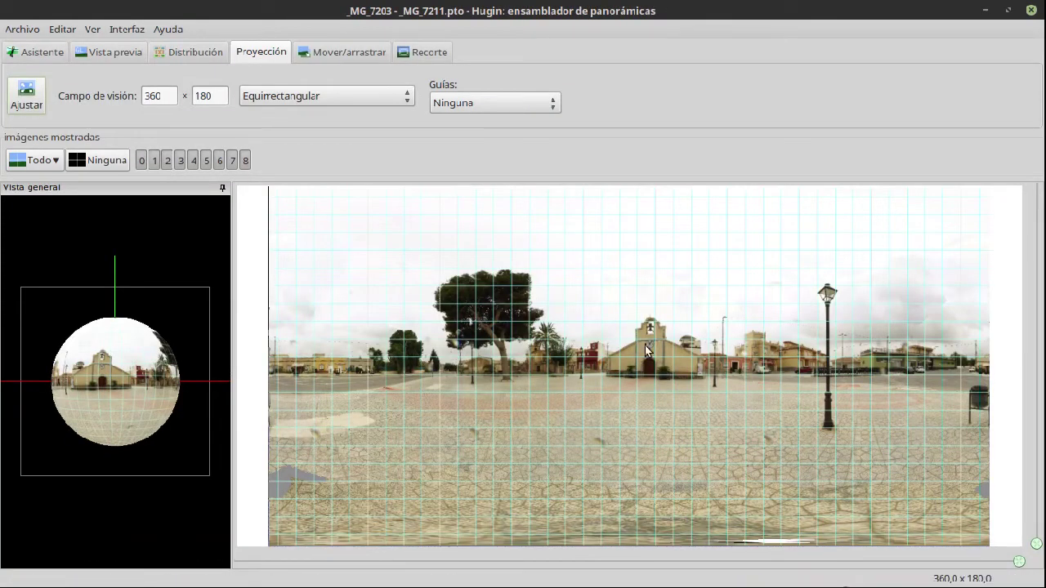
pyautogui.click(406, 95)
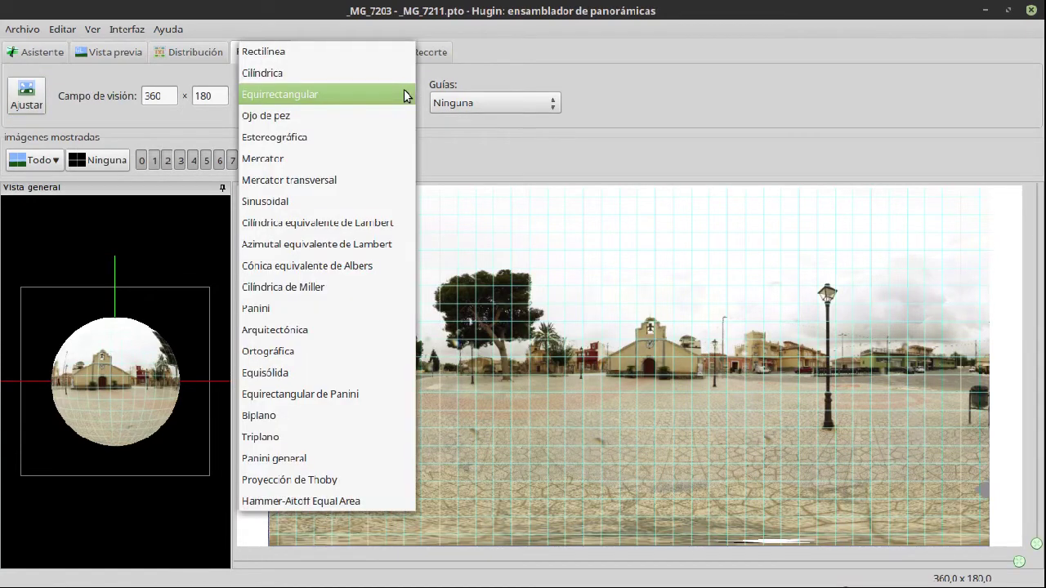
pyautogui.click(367, 139)
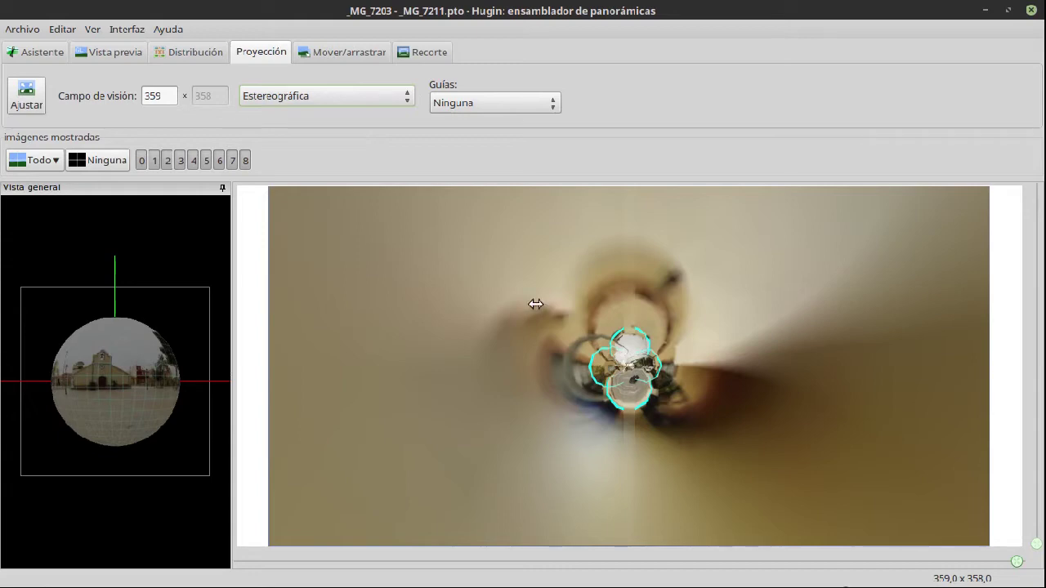
pyautogui.moveTo(1016, 562)
pyautogui.mouseDown()
pyautogui.moveTo(986, 568)
pyautogui.moveTo(1018, 563)
pyautogui.moveTo(1009, 562)
pyautogui.mouseUp()
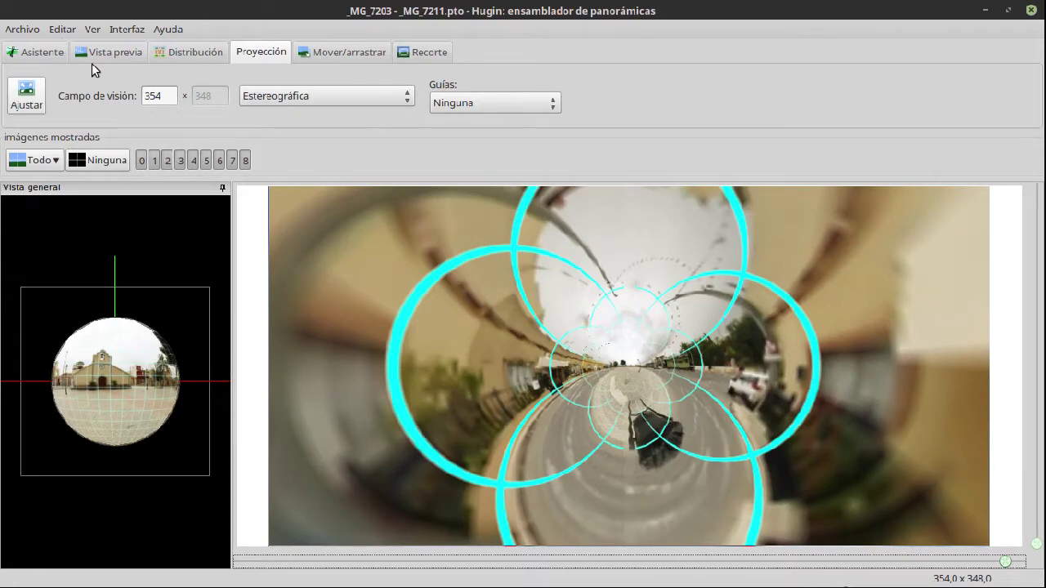
# Hide the grid overlay in the panorama preview
pyautogui.click(37, 51)
pyautogui.click(93, 29)
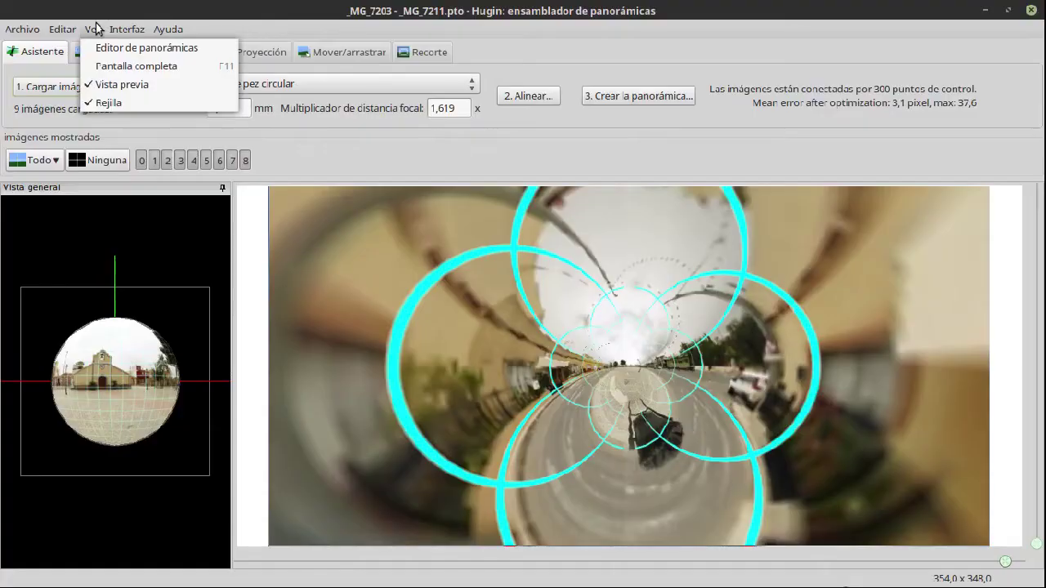
pyautogui.click(111, 103)
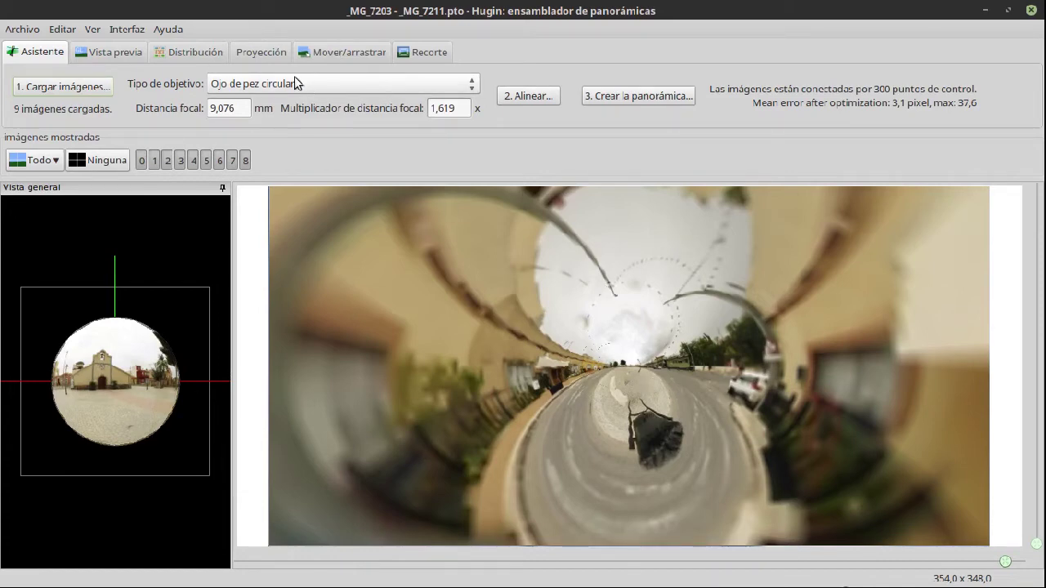
# Shift the stereographic panorama downward in normal drag mode and reduce its horizontal field of view to 337
pyautogui.click(276, 52)
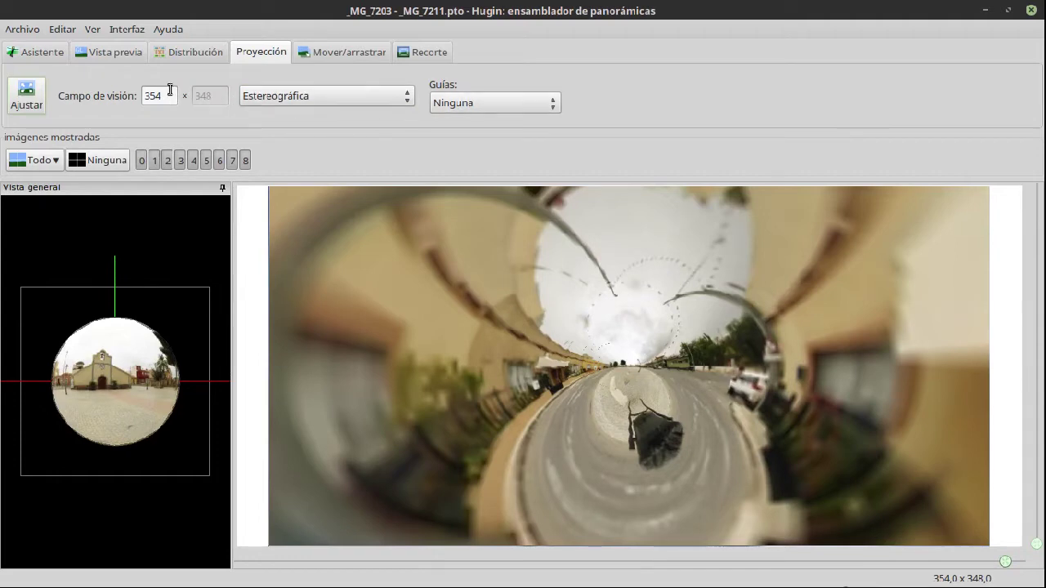
pyautogui.click(353, 52)
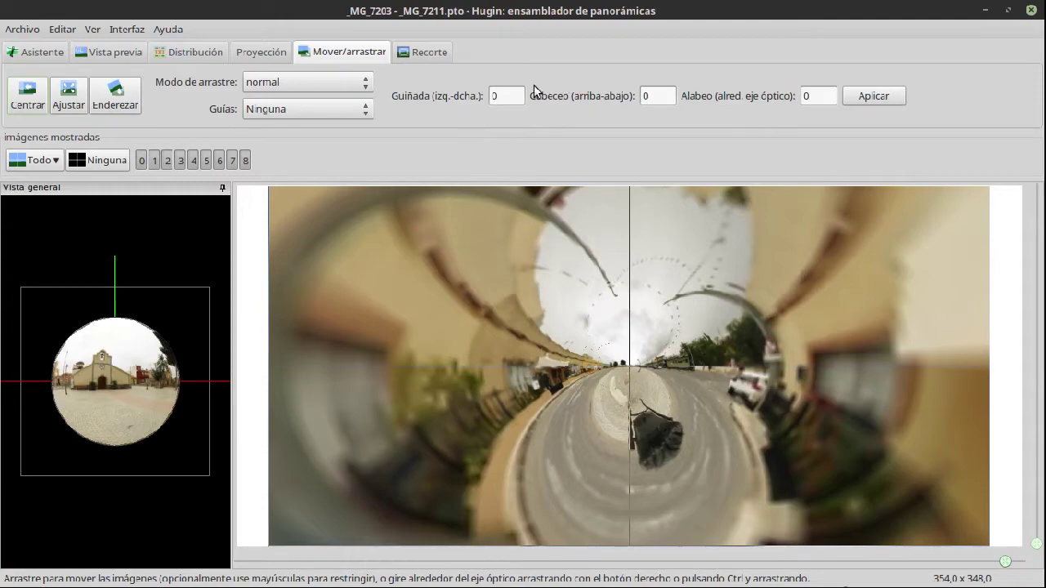
pyautogui.moveTo(626, 327); pyautogui.dragTo(618, 359)
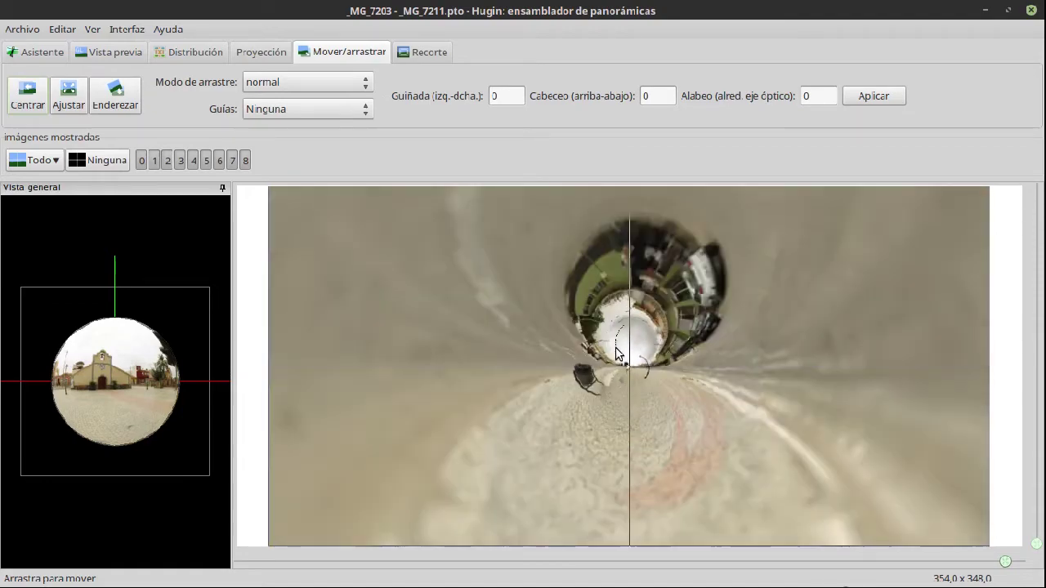
pyautogui.moveTo(993, 561); pyautogui.dragTo(969, 562)
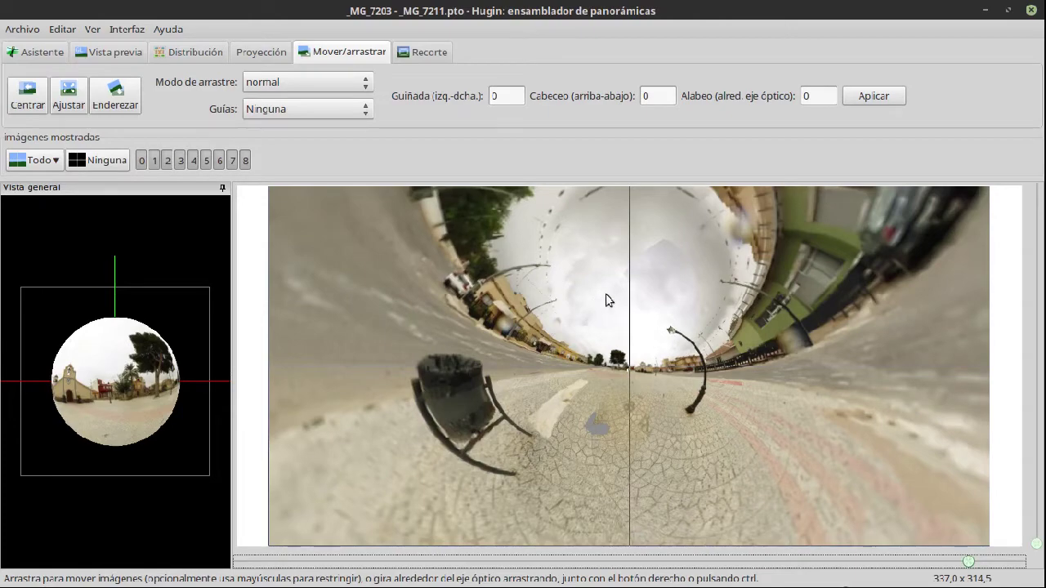
# Reorient the panorama until the paved ground forms a small planet centred on the vertical guide line
pyautogui.moveTo(621, 286); pyautogui.dragTo(603, 306)
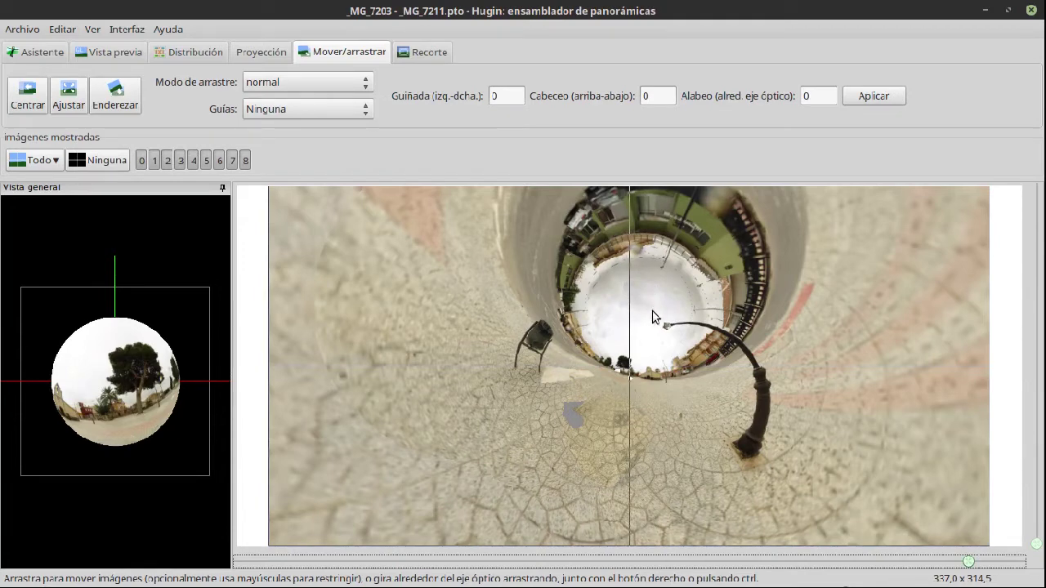
pyautogui.moveTo(611, 326); pyautogui.dragTo(619, 359)
pyautogui.moveTo(626, 343); pyautogui.dragTo(615, 432)
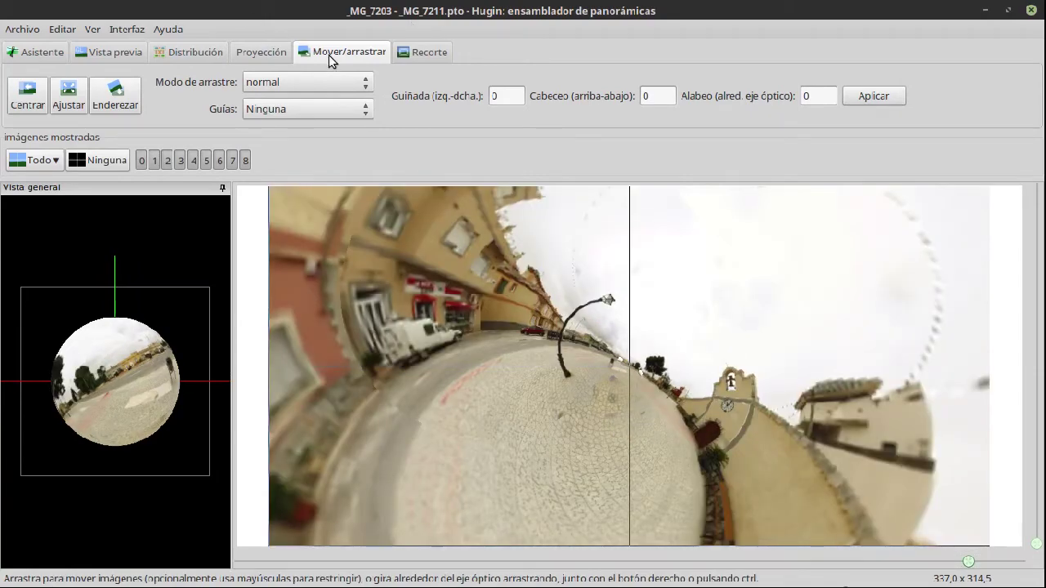
pyautogui.moveTo(638, 435); pyautogui.dragTo(633, 361)
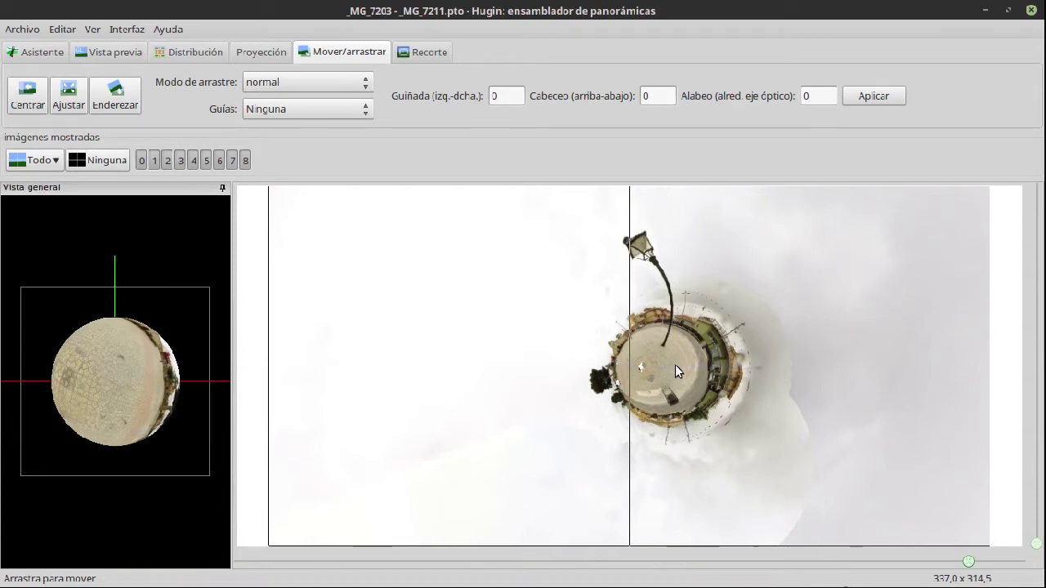
pyautogui.moveTo(675, 364); pyautogui.dragTo(657, 368)
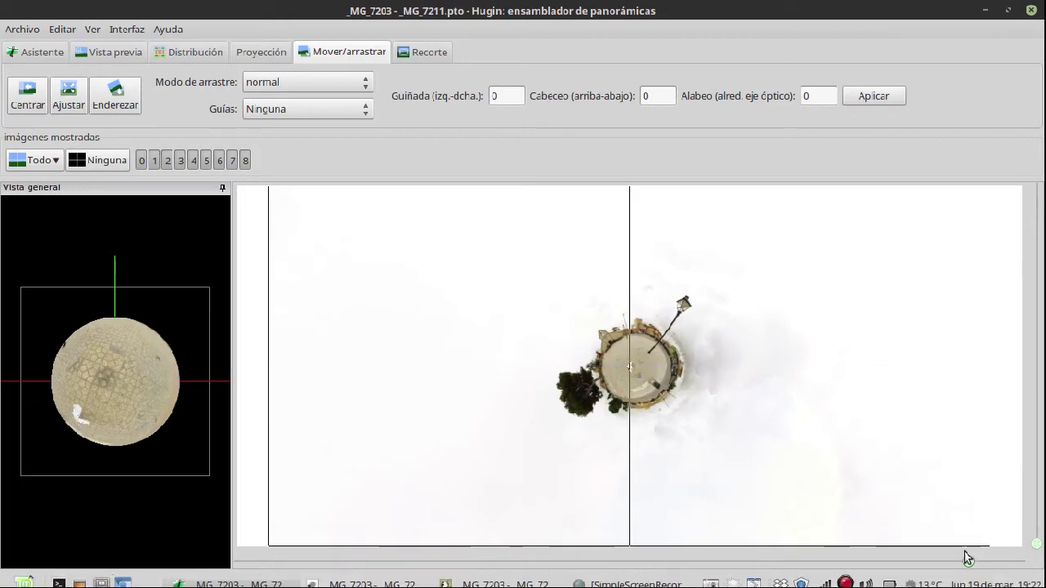
# Enlarge the planet by reducing the horizontal field of view to 308, and adjust its tilt to vary the tree and lamp post sizes
pyautogui.moveTo(969, 562); pyautogui.dragTo(906, 564)
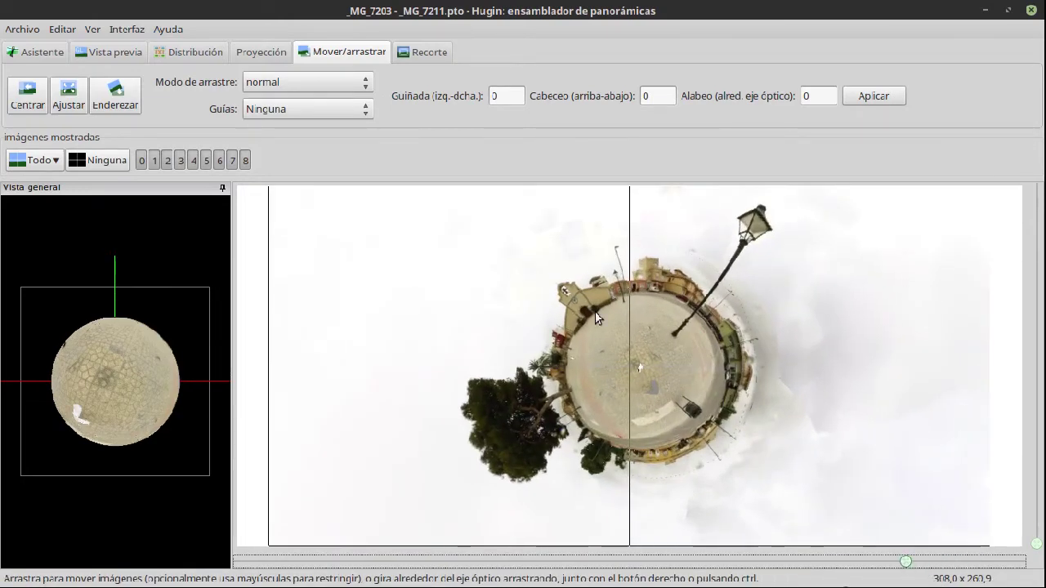
pyautogui.moveTo(700, 332); pyautogui.dragTo(717, 383)
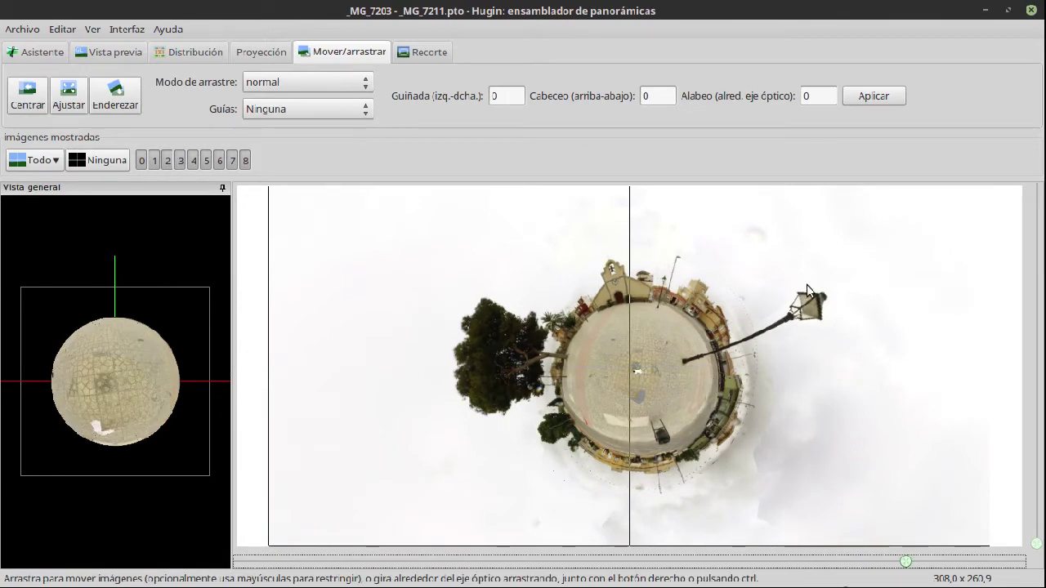
pyautogui.moveTo(677, 391); pyautogui.dragTo(660, 357)
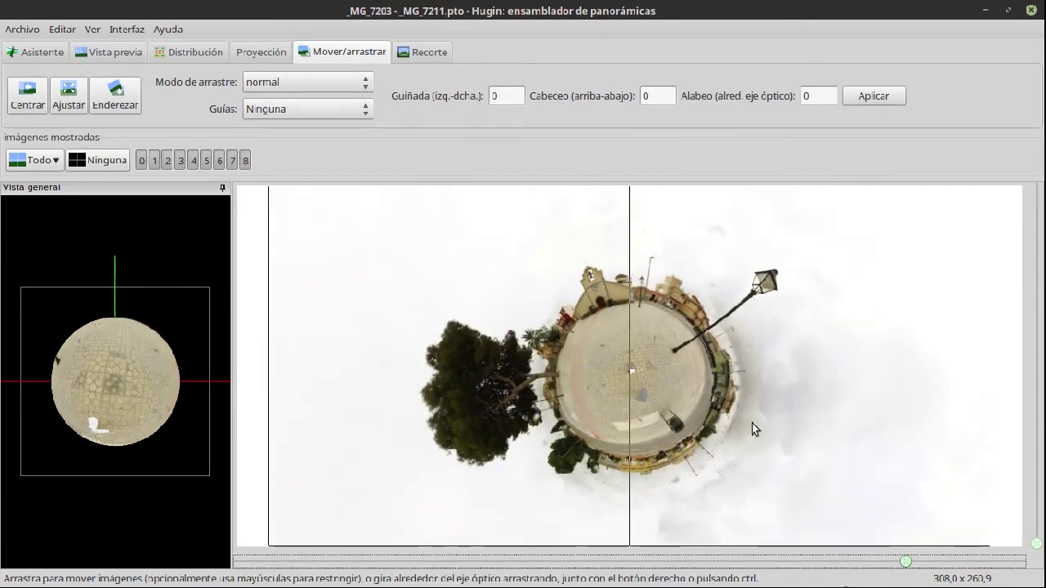
pyautogui.moveTo(646, 393); pyautogui.dragTo(664, 382)
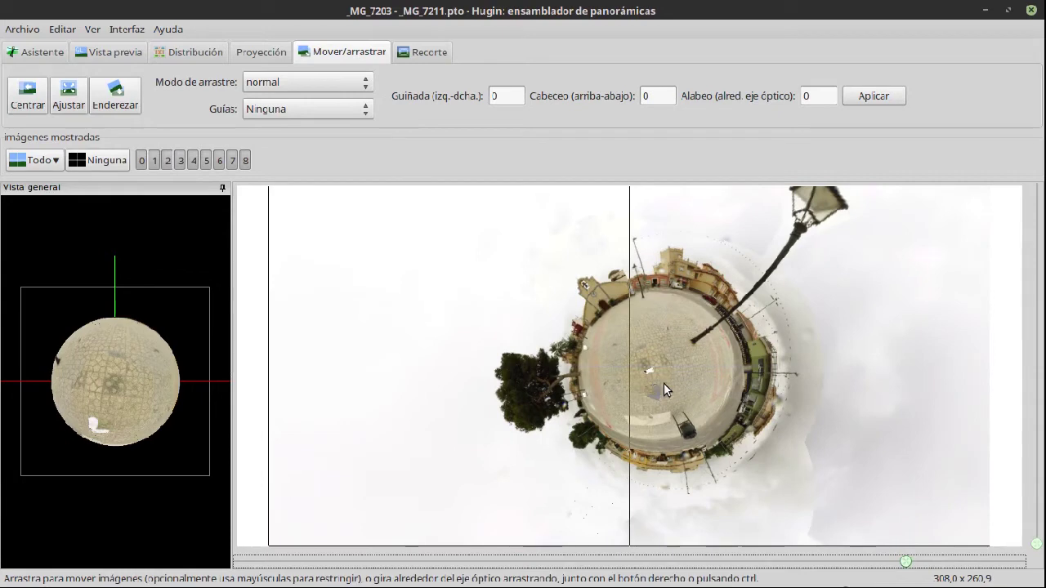
# Widen the horizontal field of view to 334 and tilt the planet to exaggerate the lamp post and the tree
pyautogui.moveTo(914, 564); pyautogui.dragTo(963, 563)
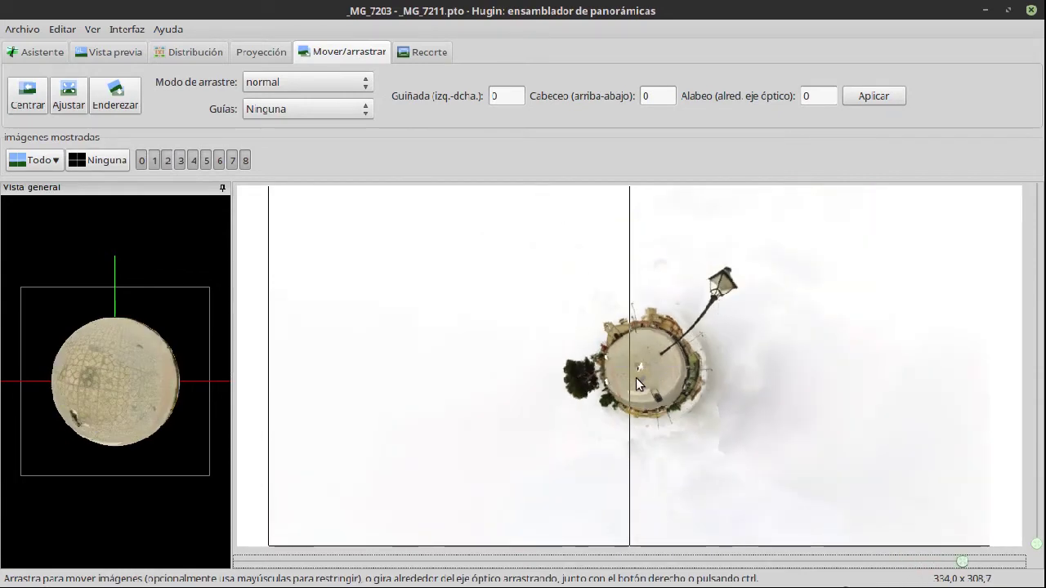
pyautogui.moveTo(646, 365); pyautogui.dragTo(654, 362)
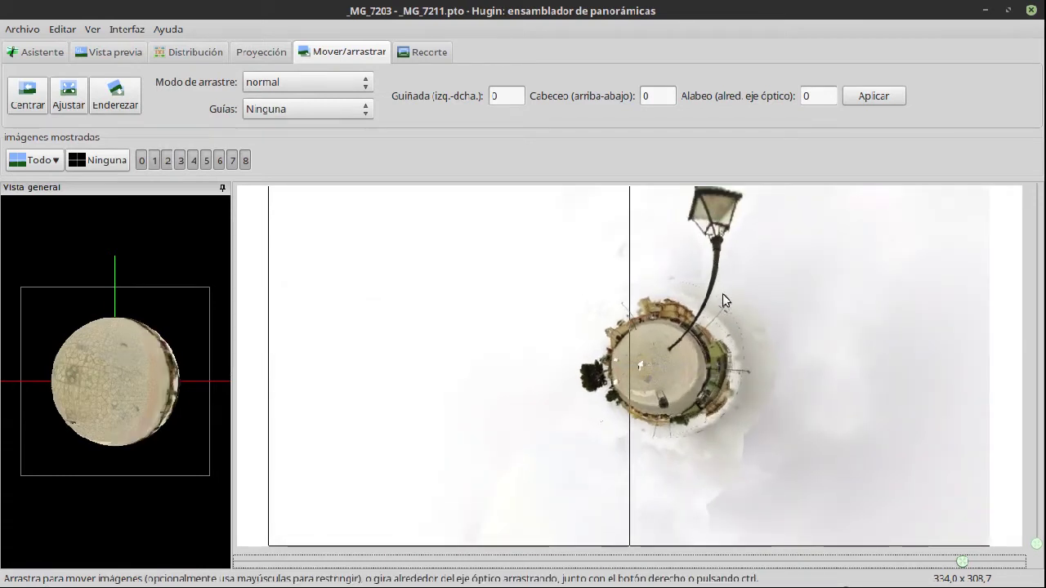
pyautogui.moveTo(650, 363); pyautogui.dragTo(678, 340)
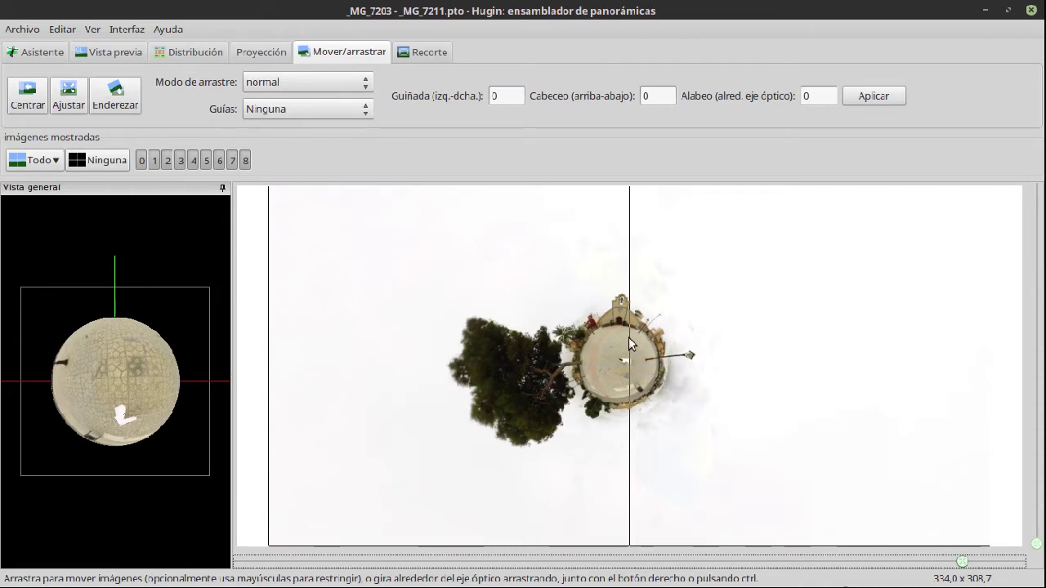
# Turn the panorama inside out into a hole view, and bring it back as a planet with the tree above and the lamp post below
pyautogui.moveTo(627, 335)
pyautogui.mouseDown()
pyautogui.moveTo(625, 394)
pyautogui.moveTo(626, 316)
pyautogui.mouseUp()
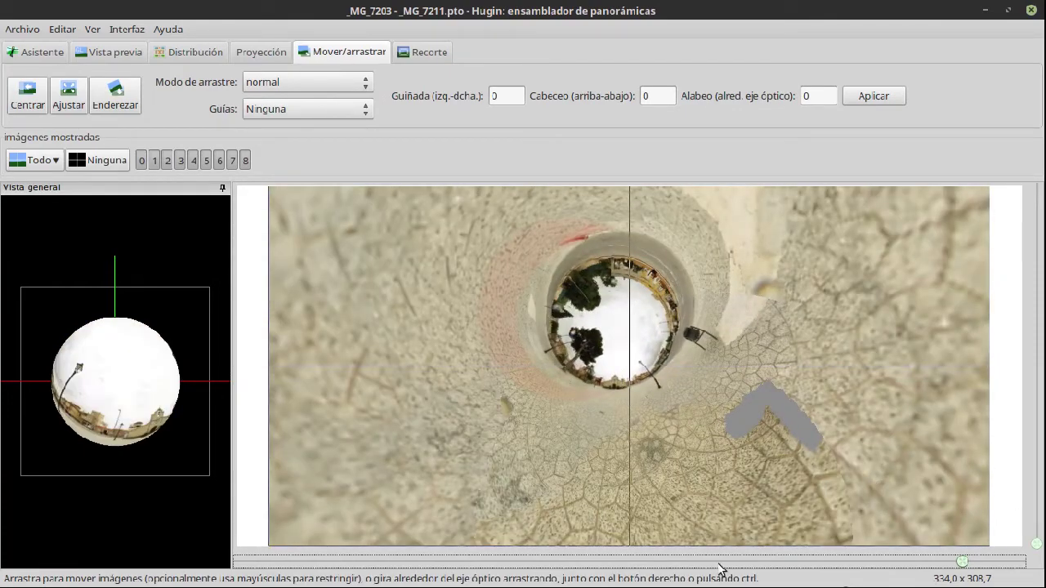
pyautogui.moveTo(636, 356); pyautogui.dragTo(585, 434)
pyautogui.moveTo(528, 191); pyautogui.dragTo(634, 239)
pyautogui.moveTo(628, 488); pyautogui.dragTo(629, 404)
pyautogui.moveTo(823, 454); pyautogui.dragTo(657, 325)
pyautogui.moveTo(756, 357); pyautogui.dragTo(682, 370)
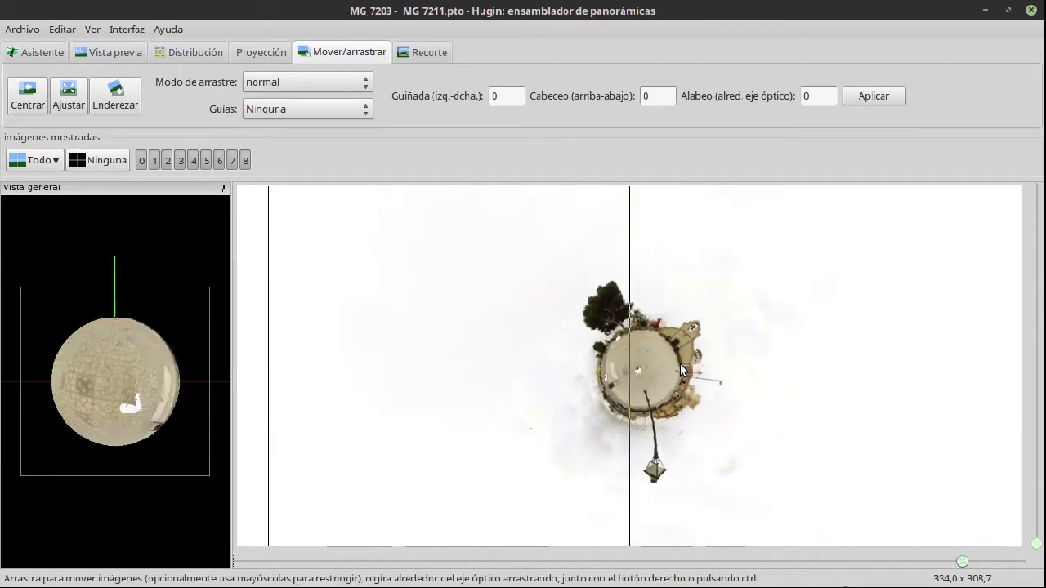
pyautogui.click(35, 54)
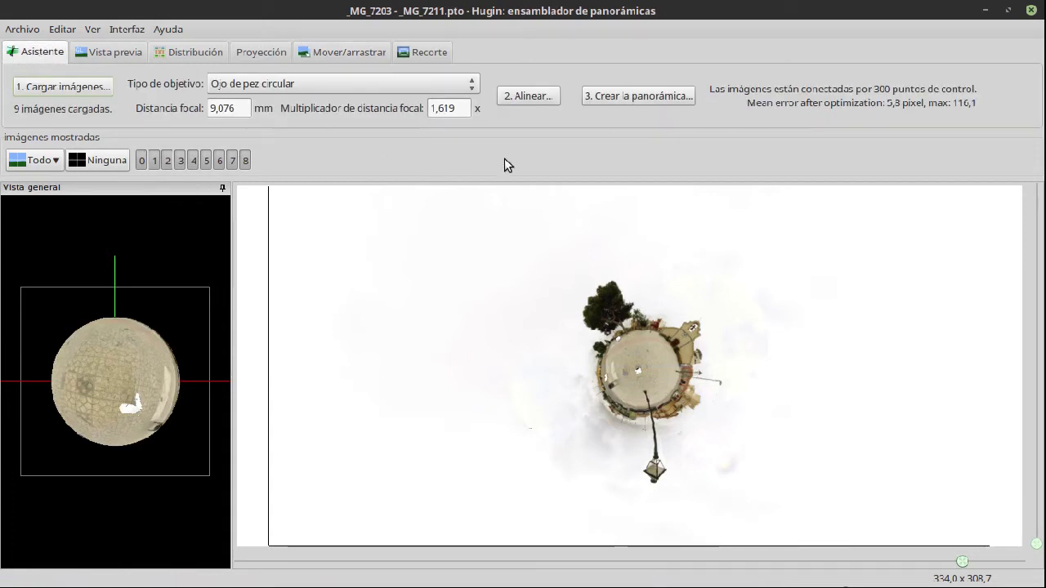
# Crop the panorama to a nearly square area around the planet, with left 864, top 120, right 2286 and bottom 1424
pyautogui.click(645, 96)
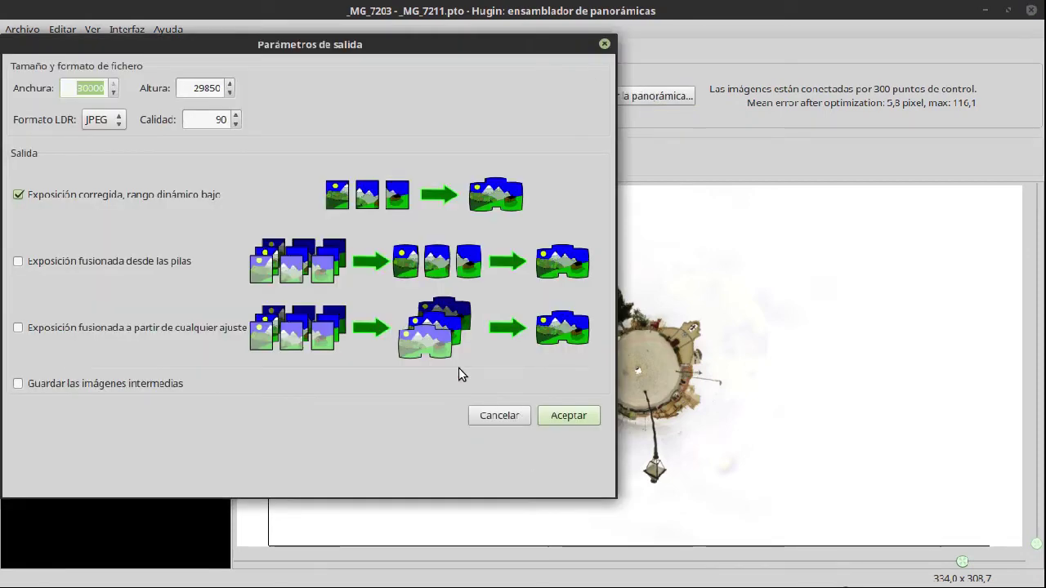
pyautogui.click(523, 417)
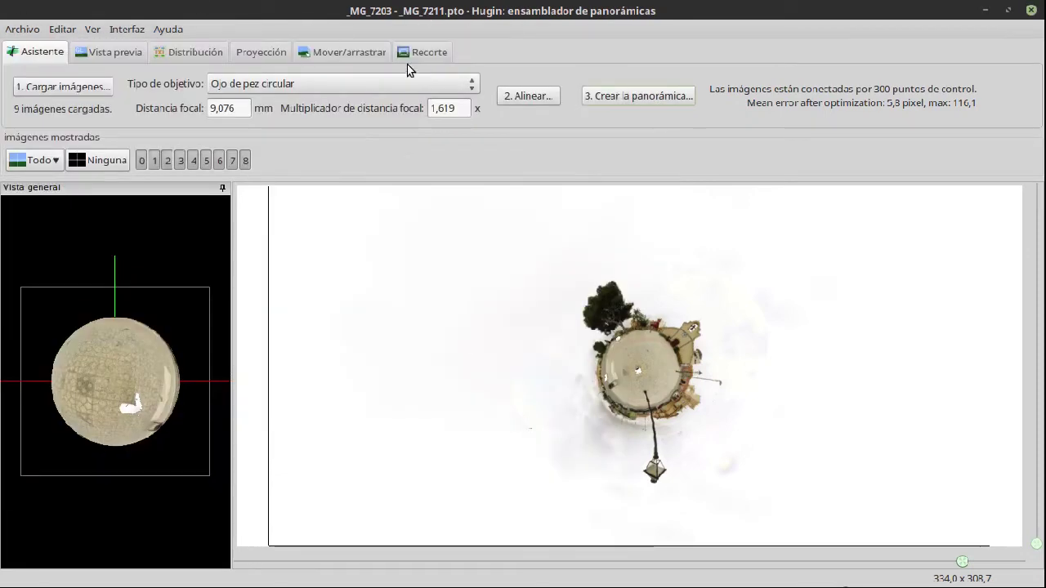
pyautogui.click(428, 52)
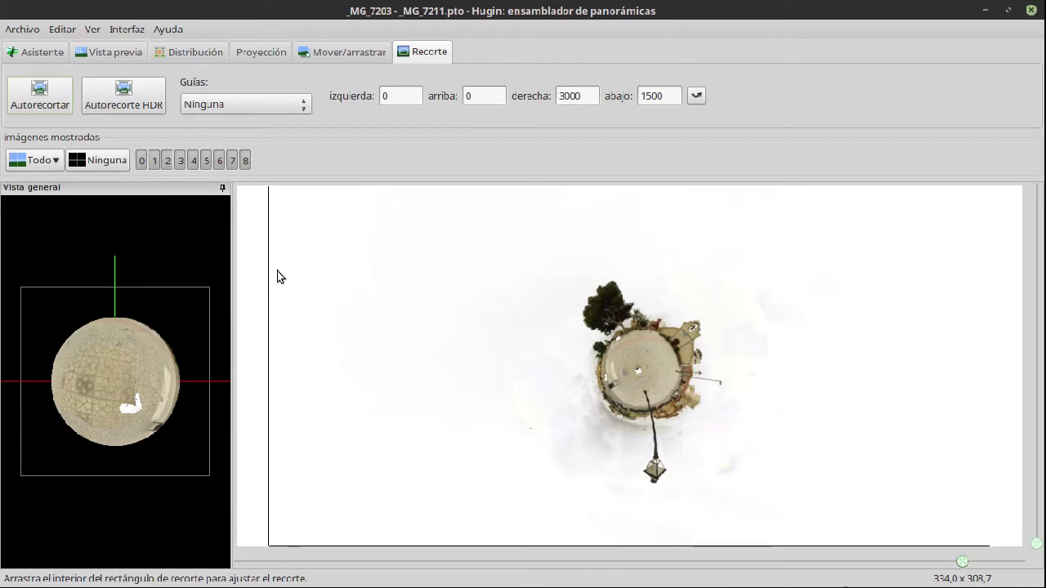
pyautogui.moveTo(267, 276); pyautogui.dragTo(479, 291)
pyautogui.moveTo(1003, 202); pyautogui.dragTo(840, 219)
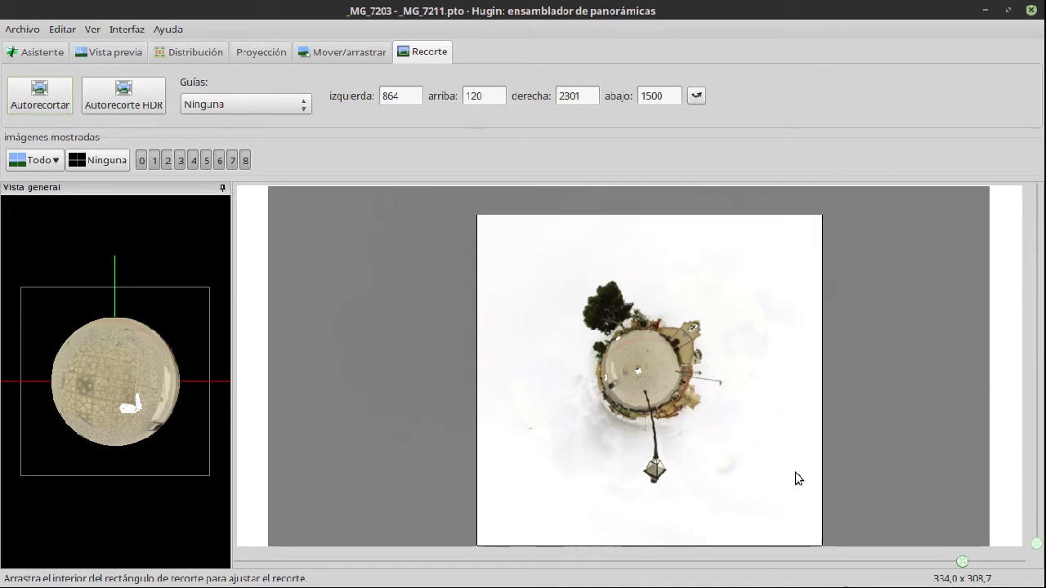
pyautogui.moveTo(764, 542); pyautogui.dragTo(758, 528)
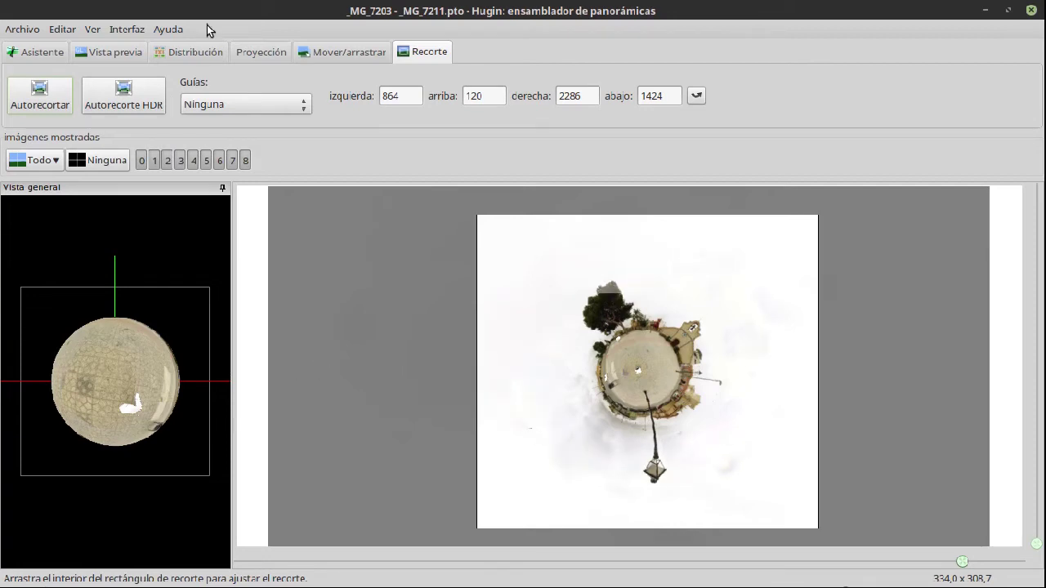
# Rotate the planet so the church stands at its top, with the tree and the lamp post on opposite sides
pyautogui.click(344, 56)
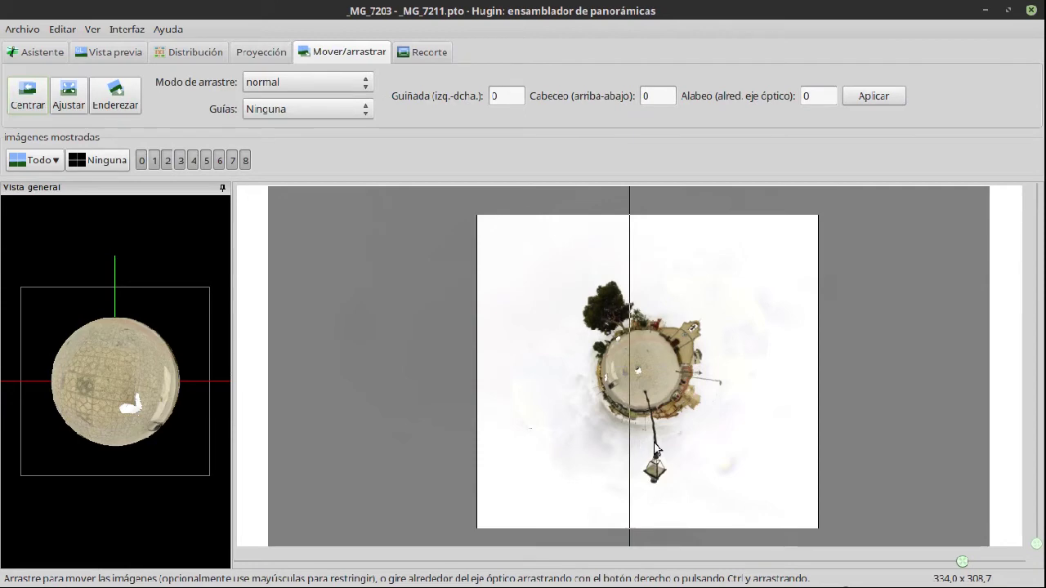
pyautogui.moveTo(684, 446); pyautogui.dragTo(708, 368)
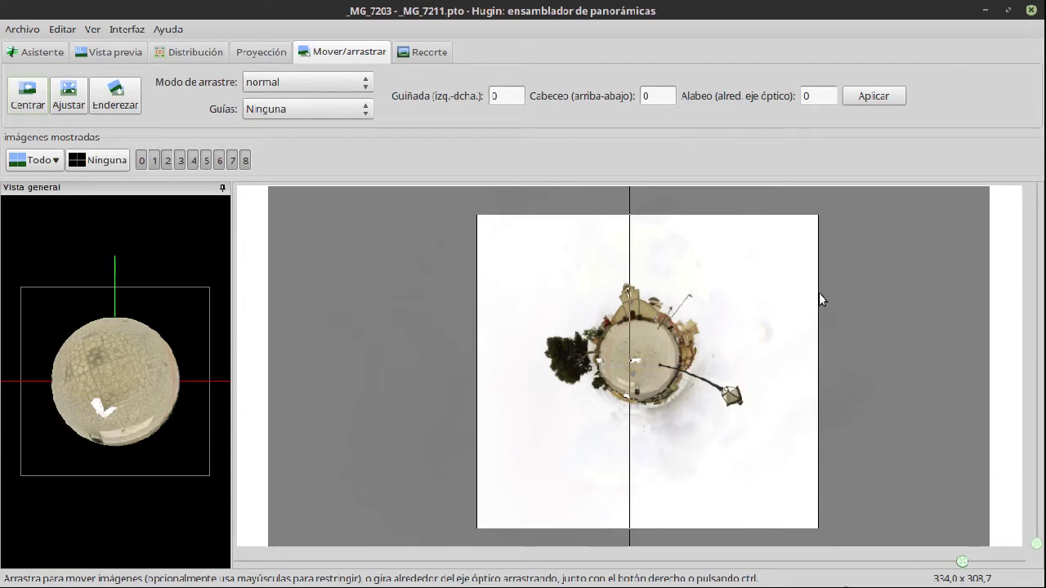
# Try an output size of 3000 by 2750 pixels for the panorama, and dismiss the output settings without stitching
pyautogui.click(41, 51)
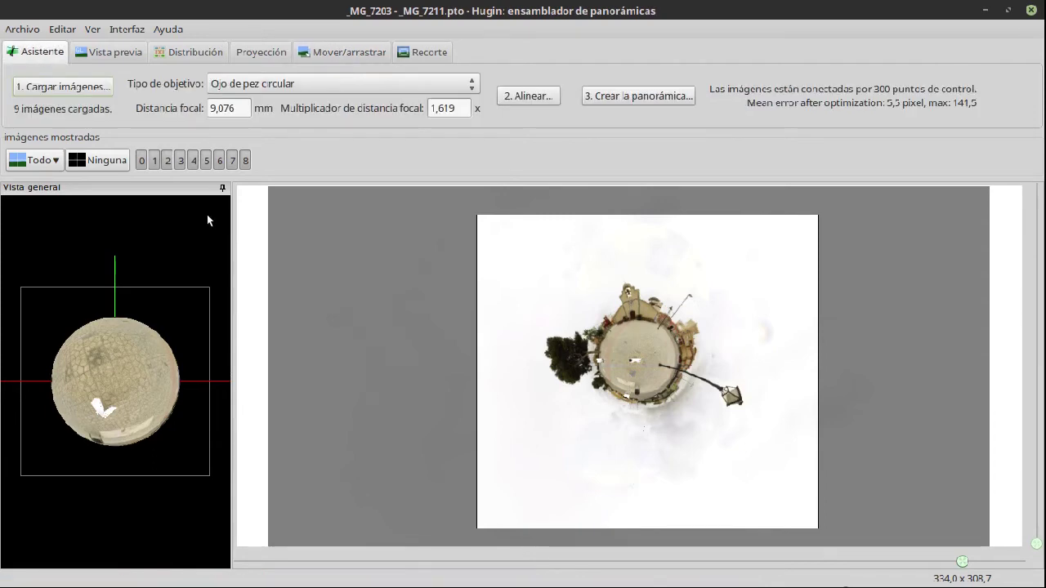
pyautogui.click(661, 91)
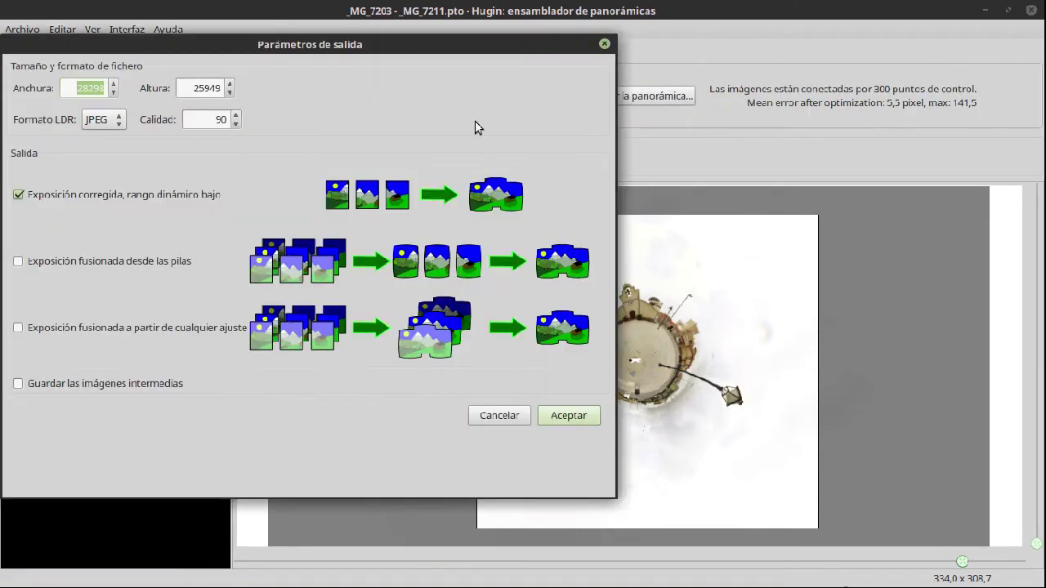
pyautogui.moveTo(236, 45); pyautogui.dragTo(451, 106)
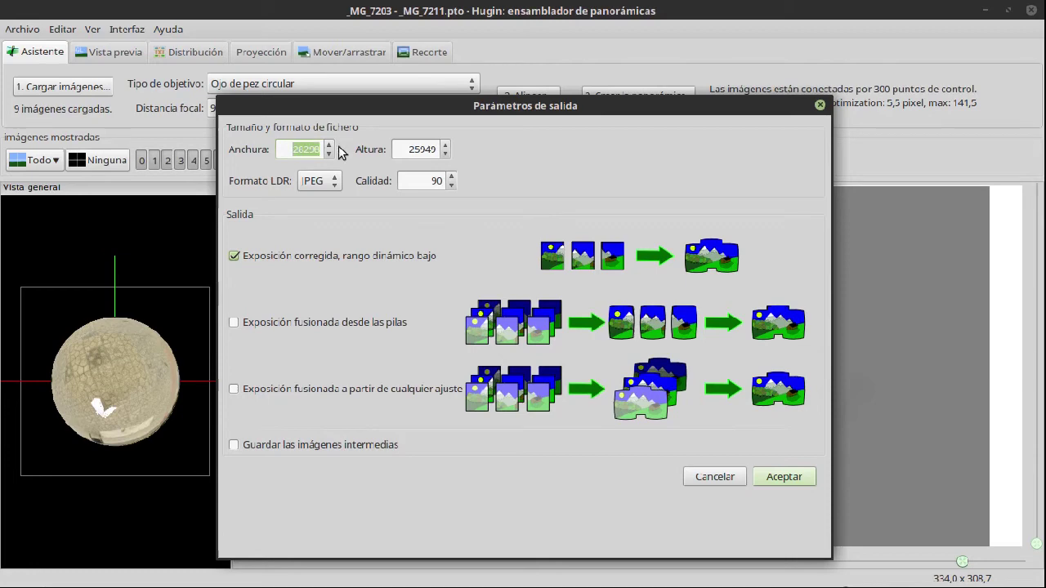
pyautogui.write('3000')
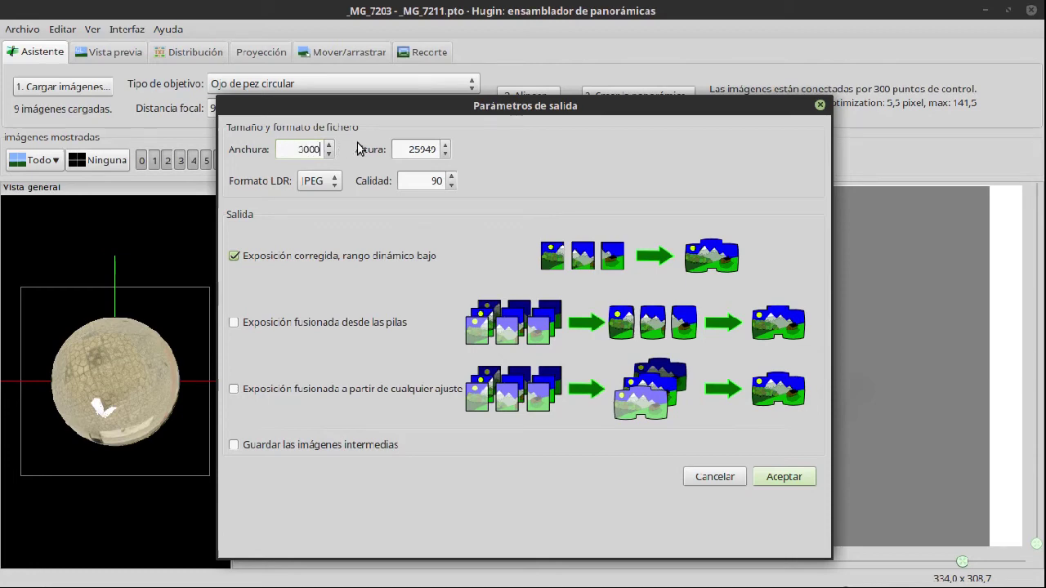
pyautogui.click(408, 151)
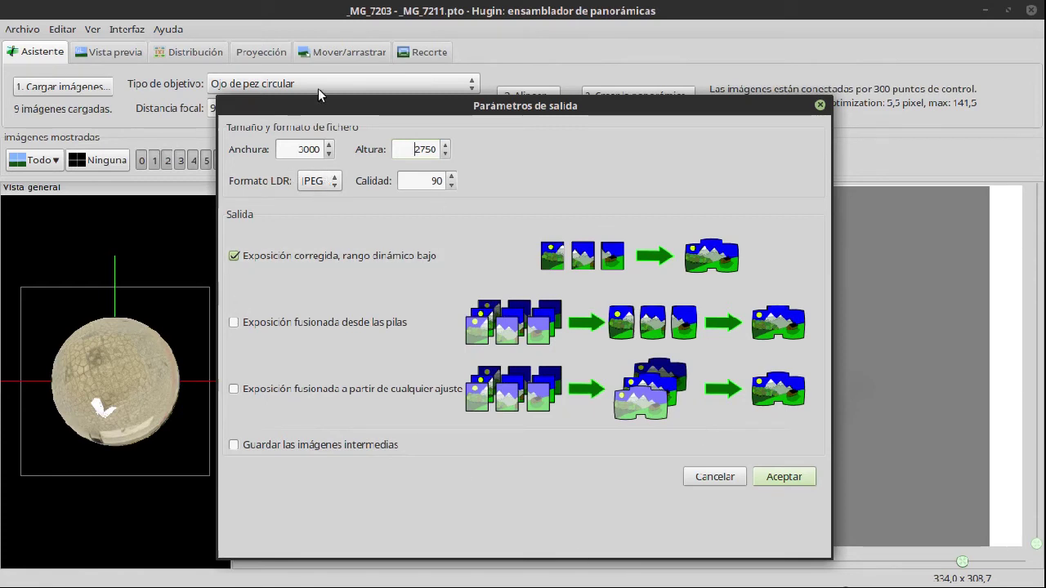
pyautogui.click(820, 106)
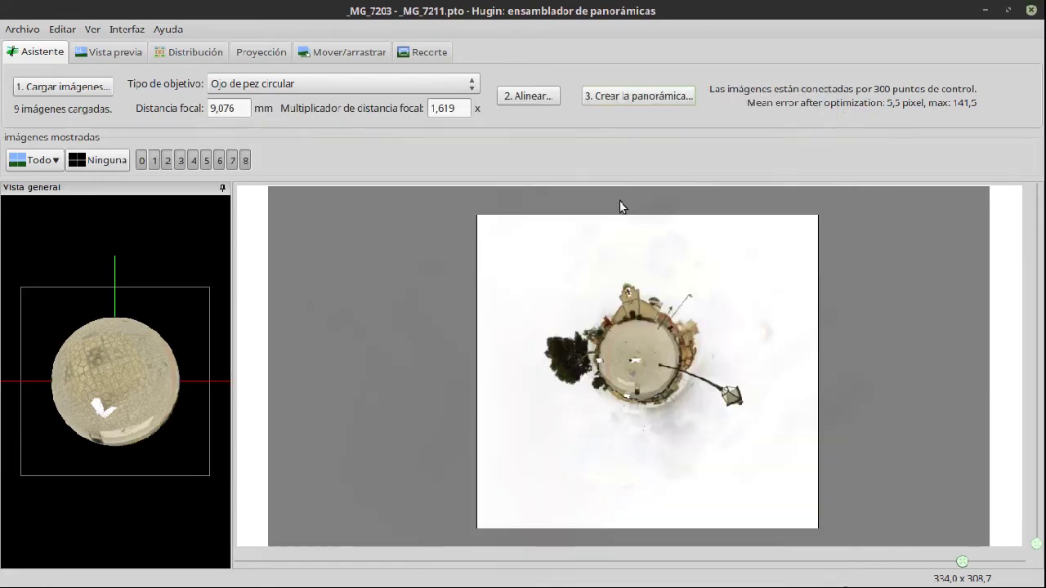
# Switch to the image viewer and compare the finished planet1 and hole01 images side by side
pyautogui.click(412, 582)
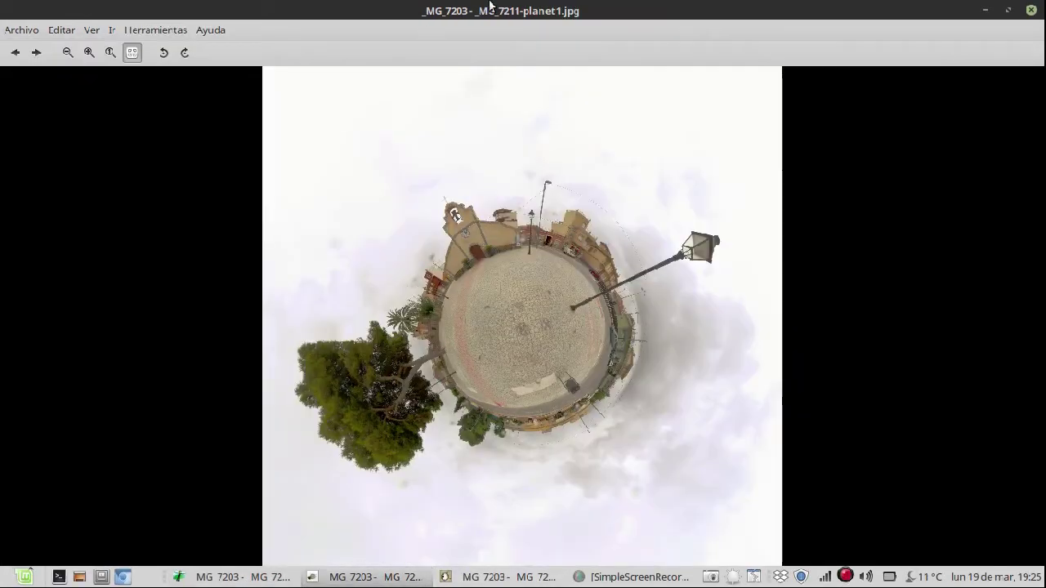
pyautogui.click(1012, 10)
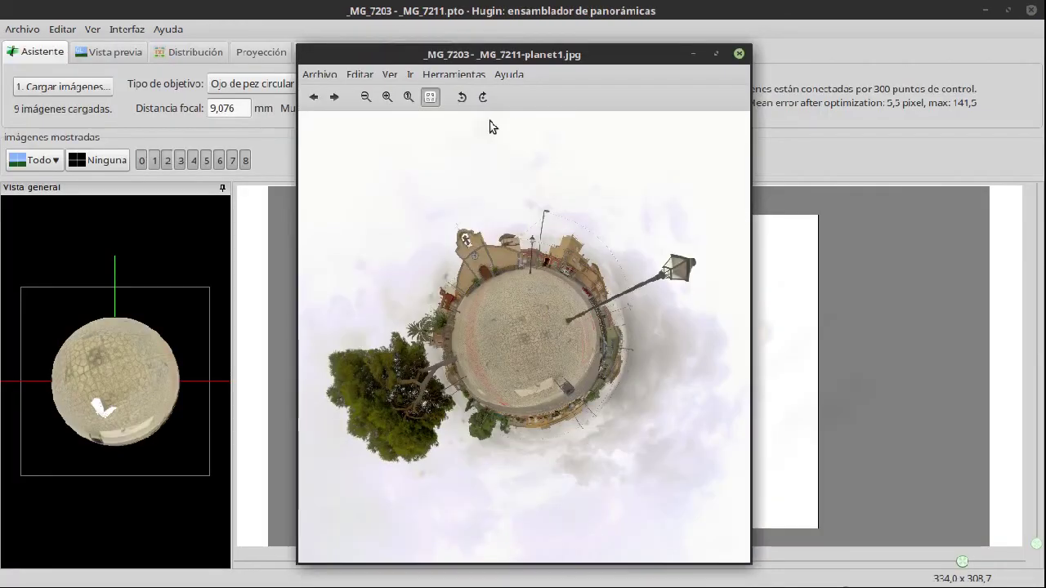
pyautogui.moveTo(630, 54); pyautogui.dragTo(354, 45)
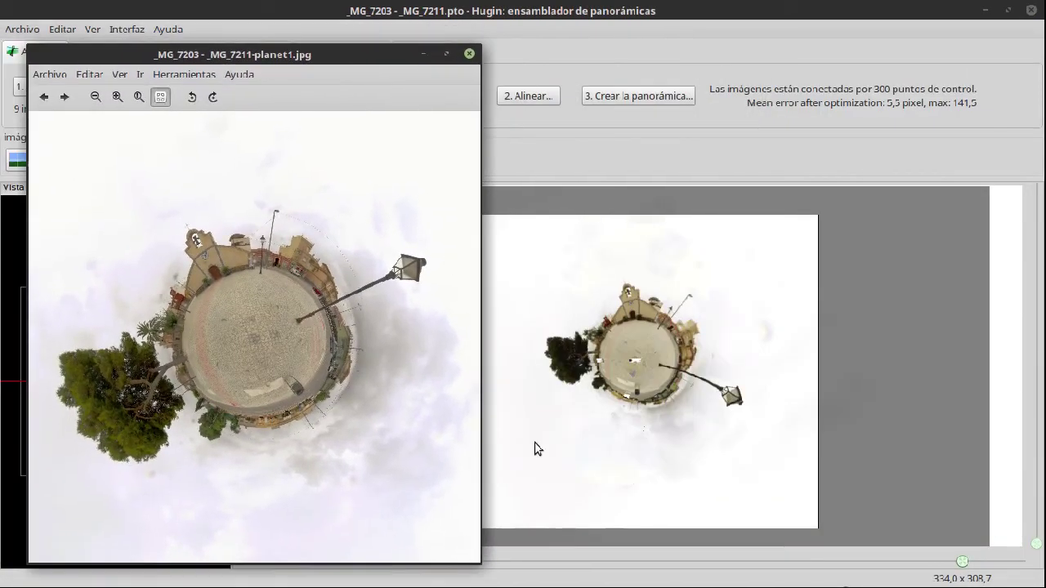
pyautogui.click(499, 577)
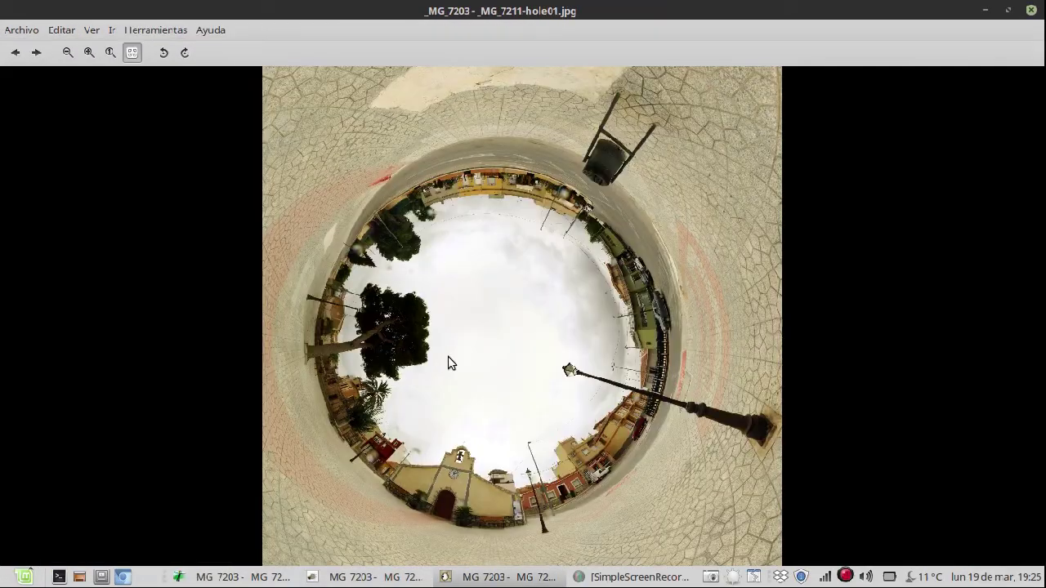
pyautogui.click(1008, 9)
pyautogui.moveTo(442, 54); pyautogui.dragTo(644, 49)
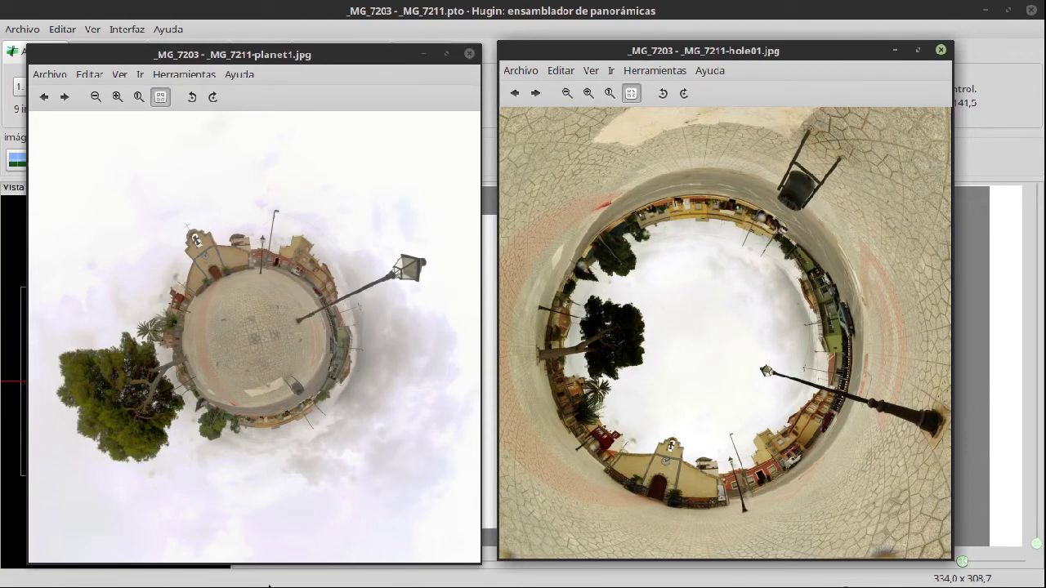
# Switch to the file manager and open _MG_7203 - _MG_7211-planet-cosarara.jpg to examine the flawed planet
pyautogui.moveTo(274, 586)
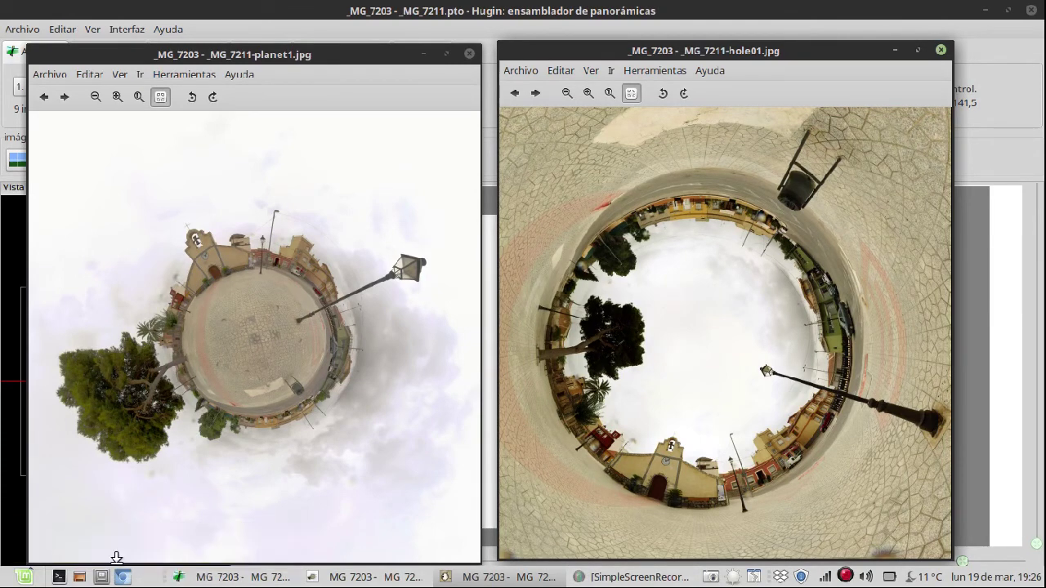
pyautogui.click(100, 579)
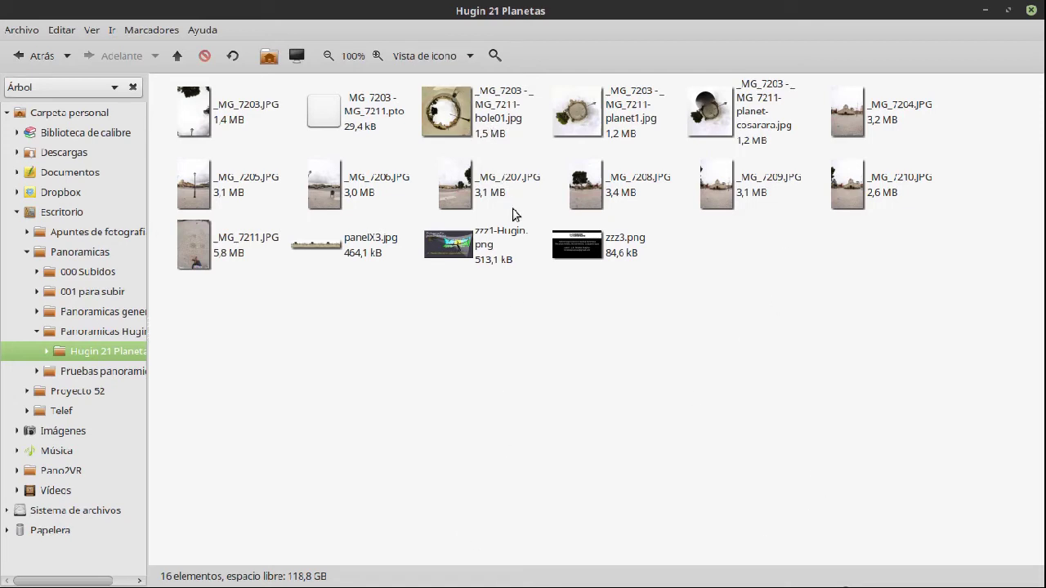
pyautogui.moveTo(356, 585)
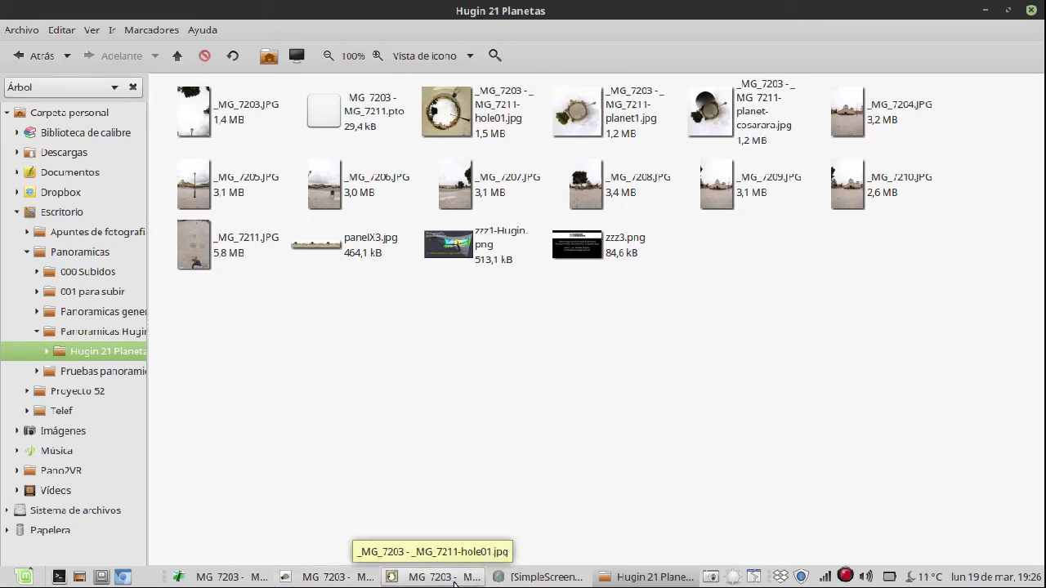
pyautogui.doubleClick(710, 109)
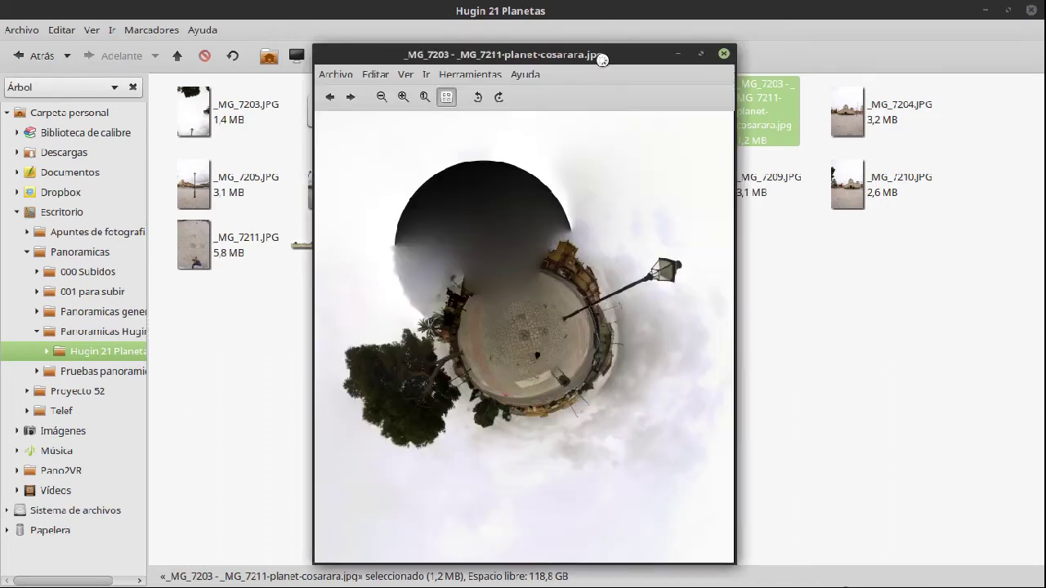
pyautogui.moveTo(601, 59); pyautogui.dragTo(547, 52)
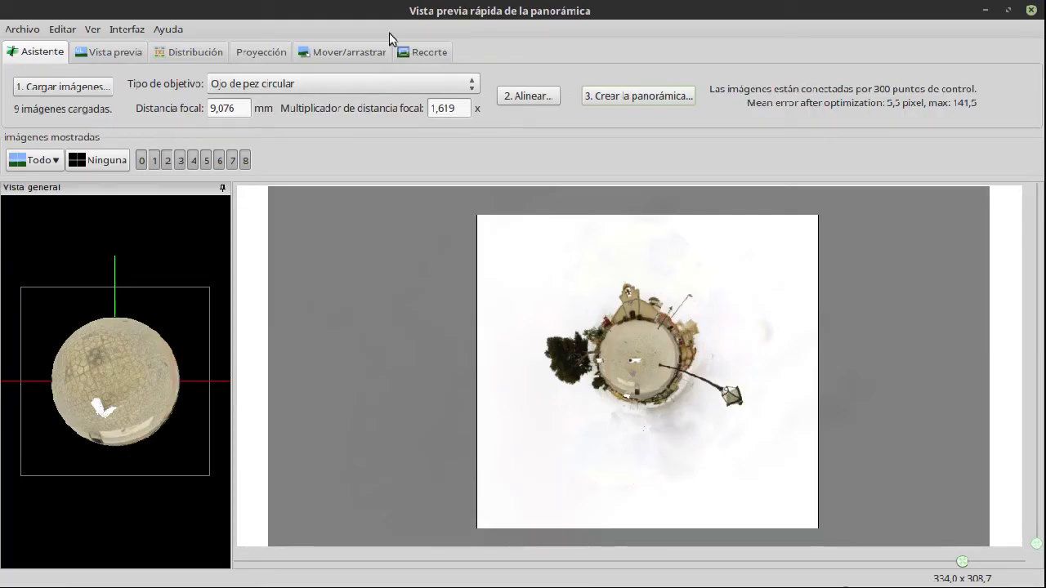
# Switch back to Hugin's fast preview and change the panorama's projection to Equirrectangular
pyautogui.click(374, 86)
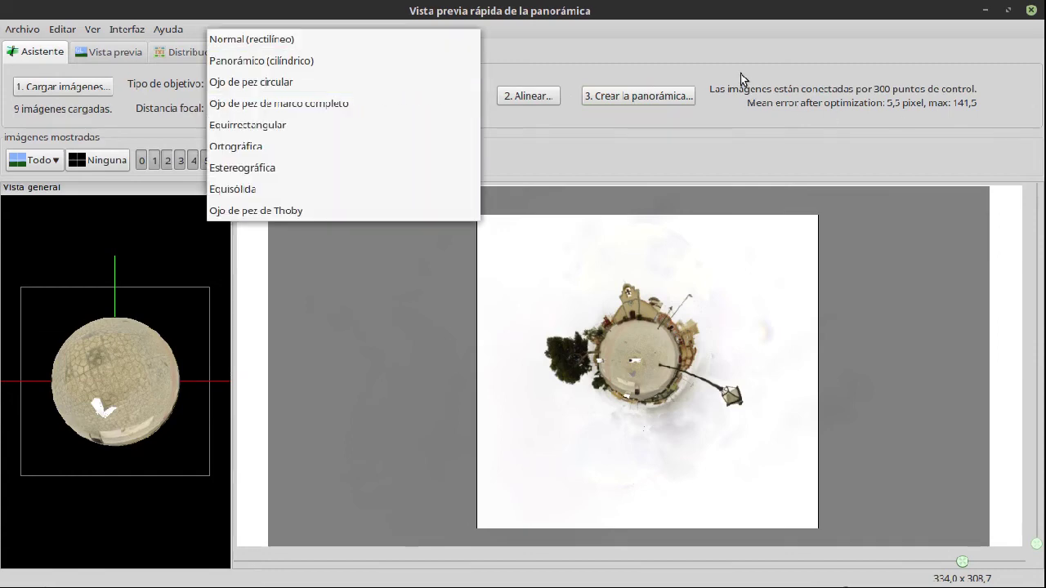
pyautogui.press('Escape')
pyautogui.click(263, 51)
pyautogui.click(279, 104)
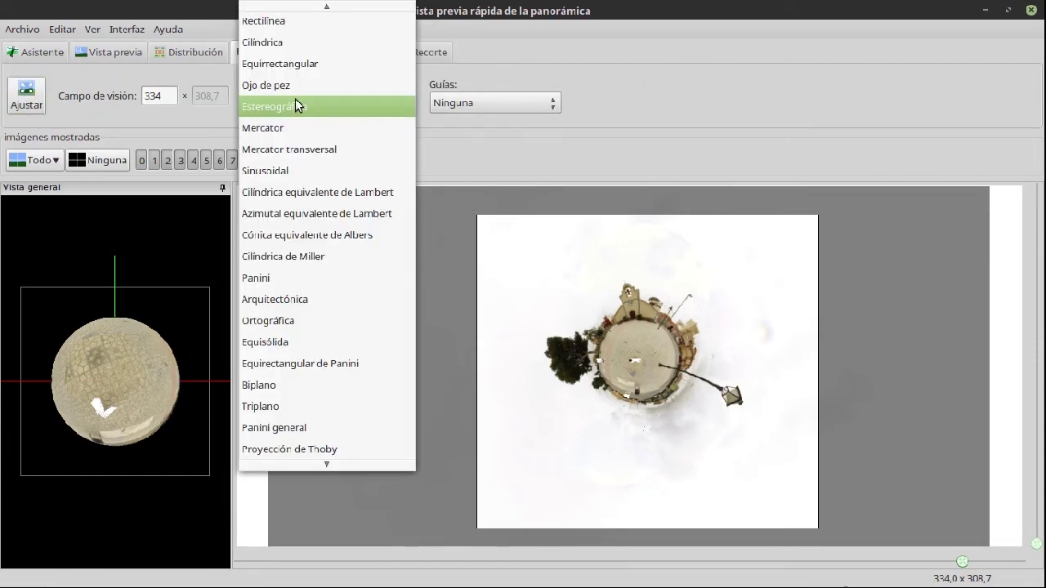
pyautogui.click(310, 55)
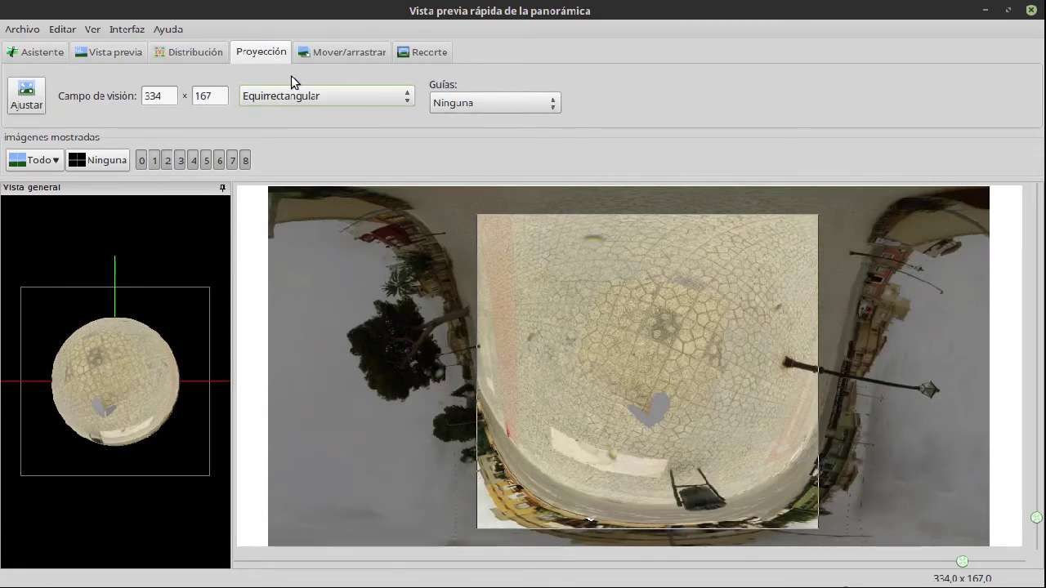
# Straighten the panorama and turn it upright by applying a 90-degree roll twice
pyautogui.click(362, 54)
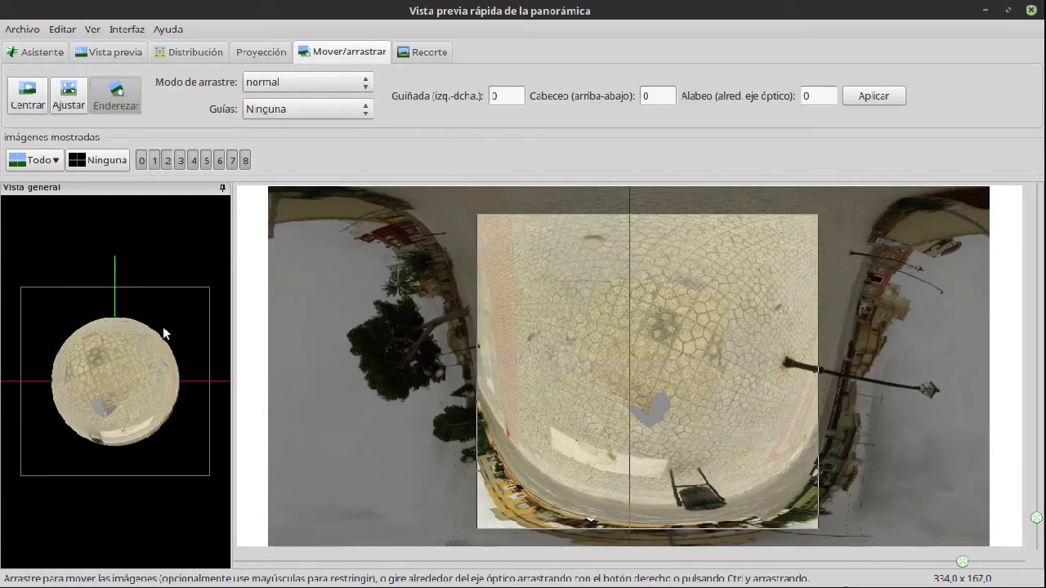
pyautogui.click(124, 102)
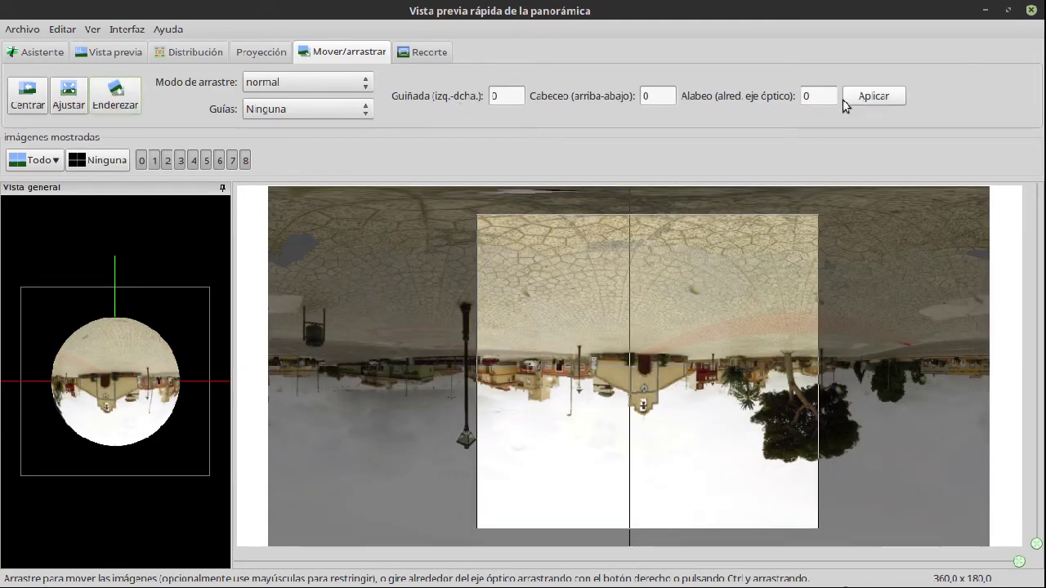
pyautogui.doubleClick(813, 95)
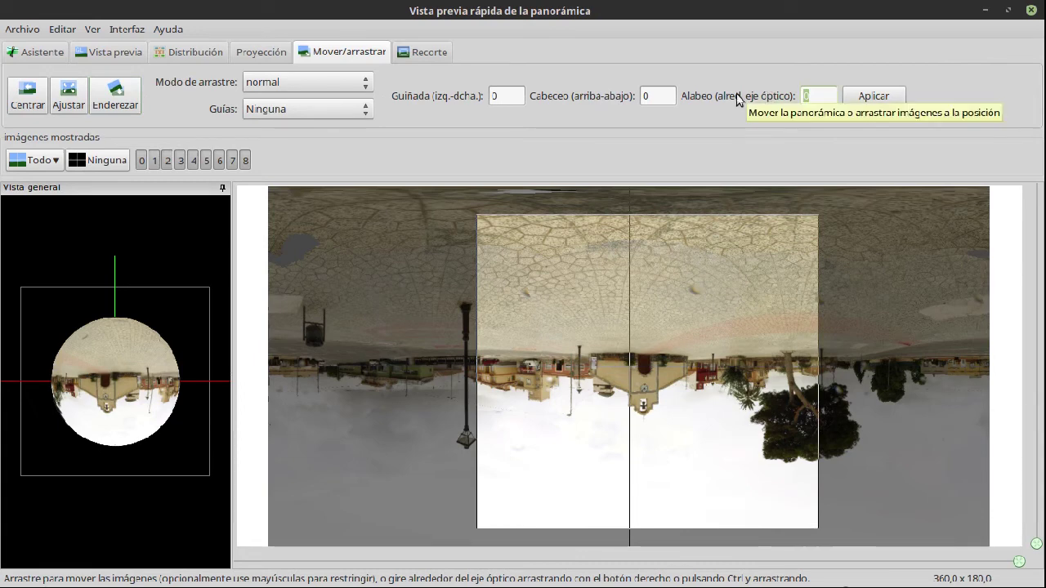
pyautogui.write('9')
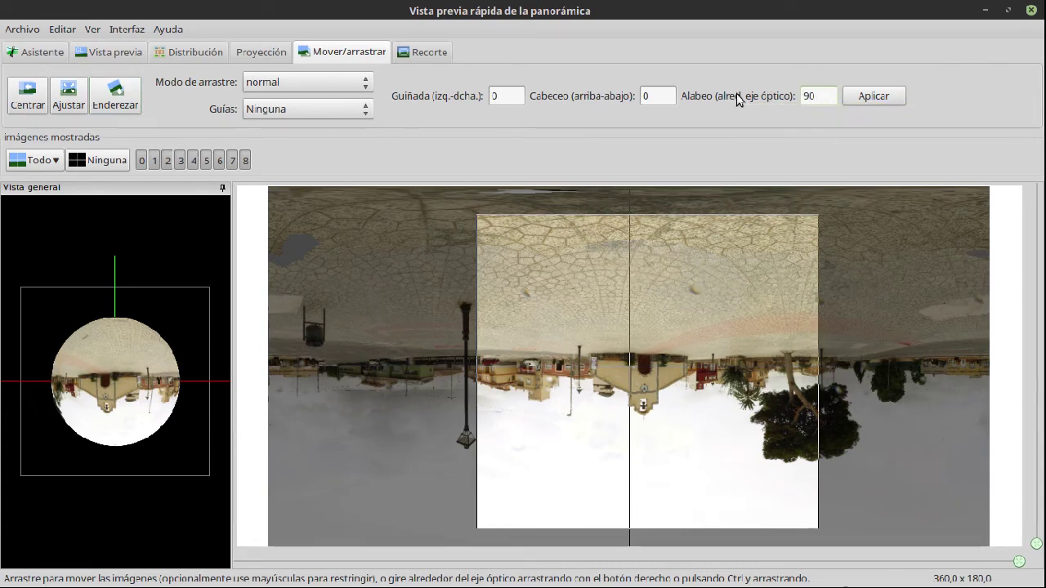
pyautogui.click(886, 100)
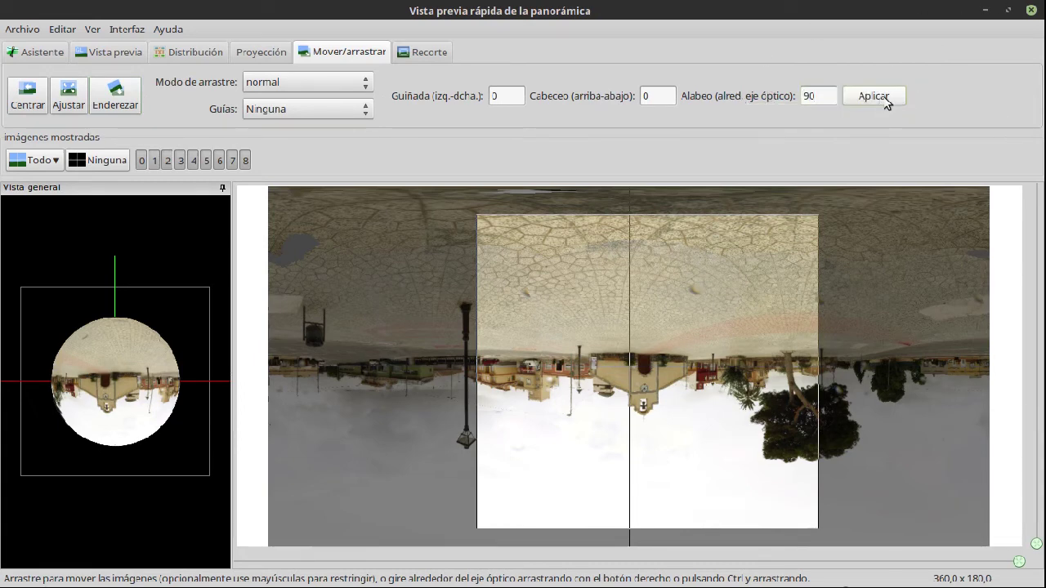
pyautogui.click(886, 101)
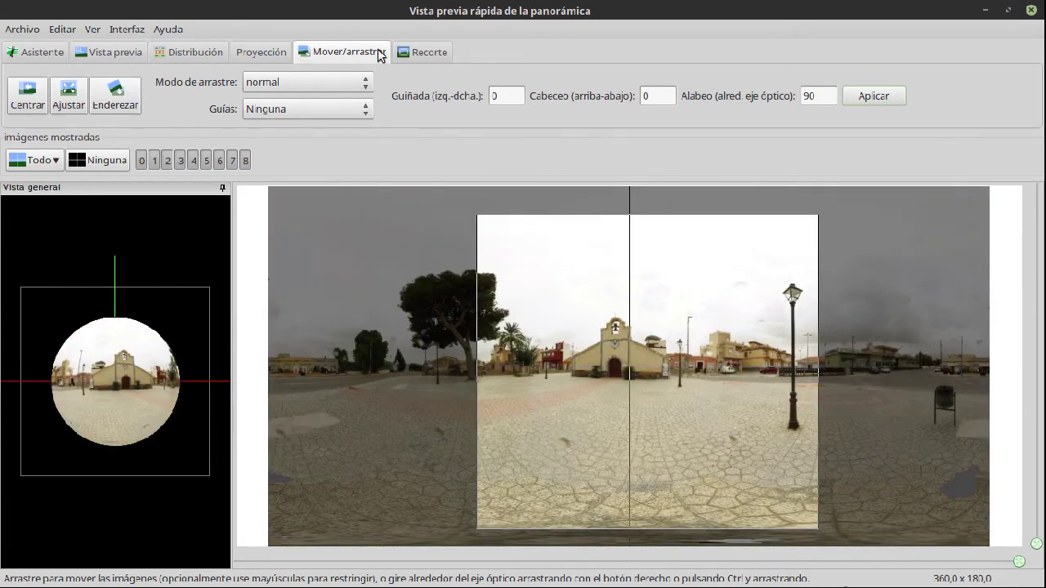
# Autocrop the straightened panorama and extend the crop area sideways to its full width
pyautogui.click(448, 54)
pyautogui.click(54, 104)
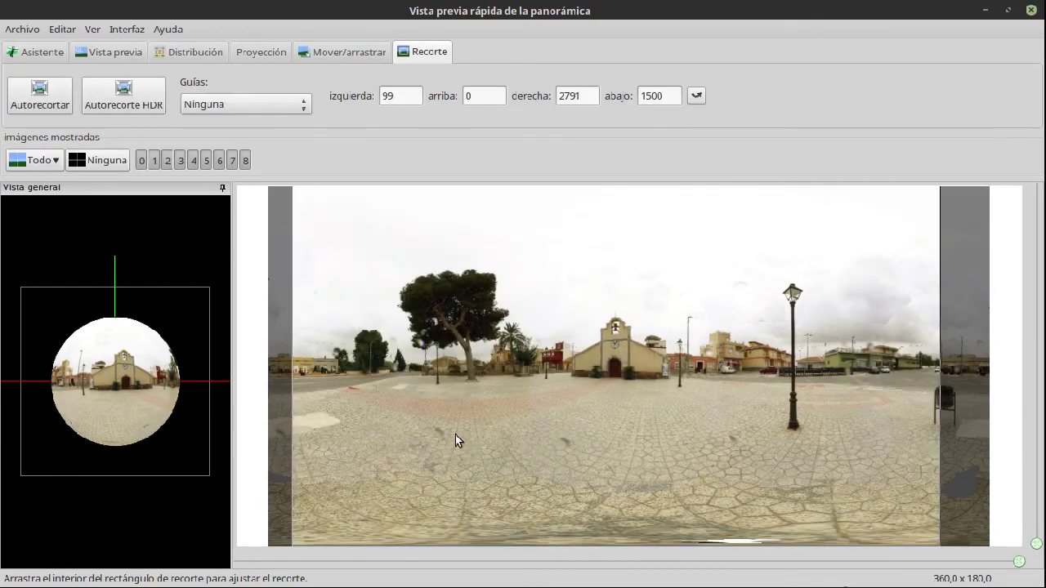
pyautogui.moveTo(922, 381); pyautogui.dragTo(1040, 370)
pyautogui.moveTo(376, 374); pyautogui.dragTo(3, 385)
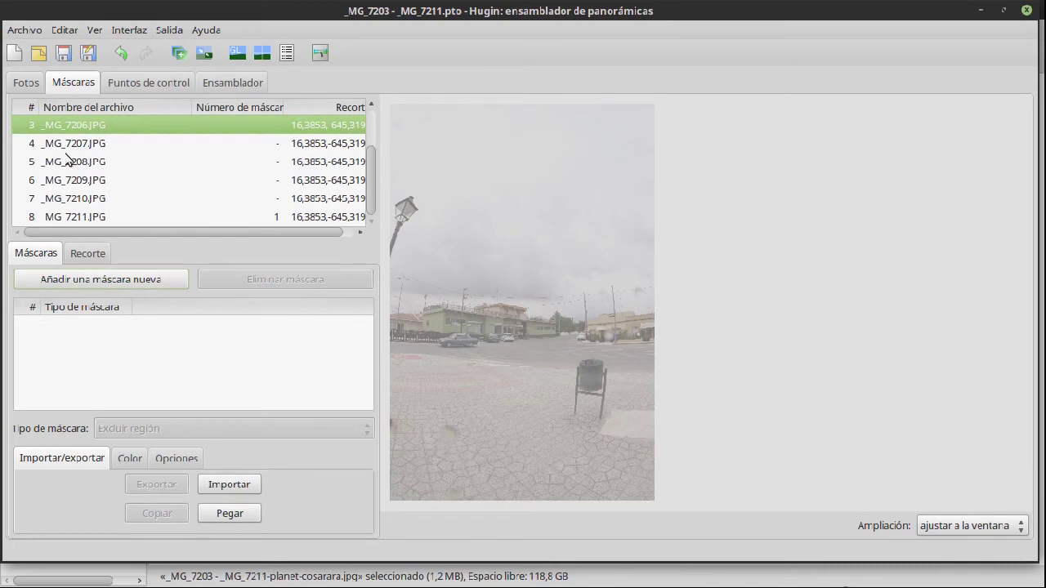
# Examine photos _MG_7208, _MG_7209 and _MG_7210 in the mask editor, and clear the photo selection
pyautogui.click(71, 161)
pyautogui.click(75, 185)
pyautogui.click(79, 198)
pyautogui.keyDown('ctrl'); pyautogui.click(80, 198); pyautogui.keyUp('ctrl')
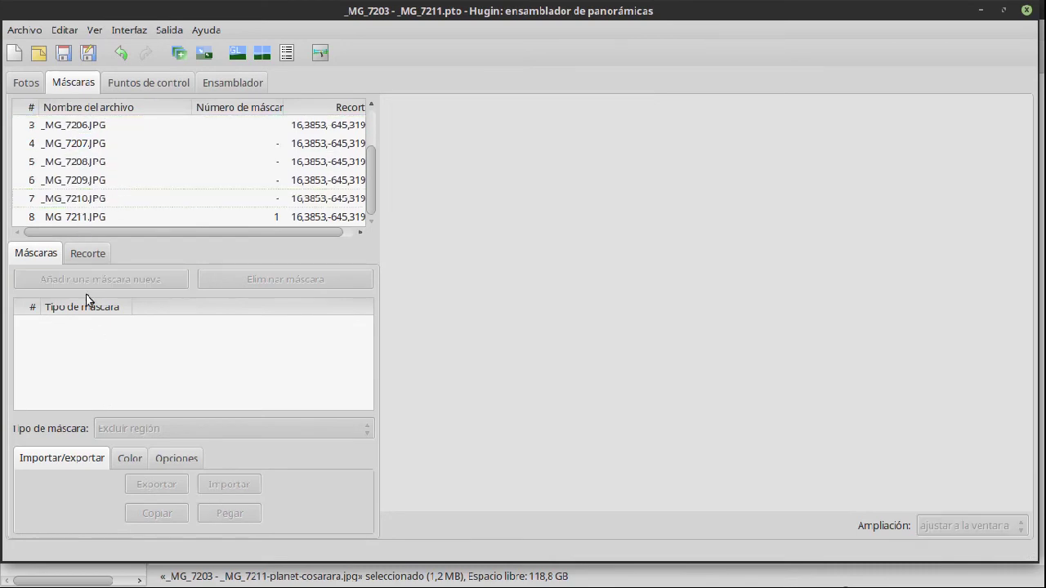
# View photos _MG_7210 and _MG_7209 in the mask editor, and close Hugin without saving the panorama changes
pyautogui.click(99, 201)
pyautogui.click(112, 182)
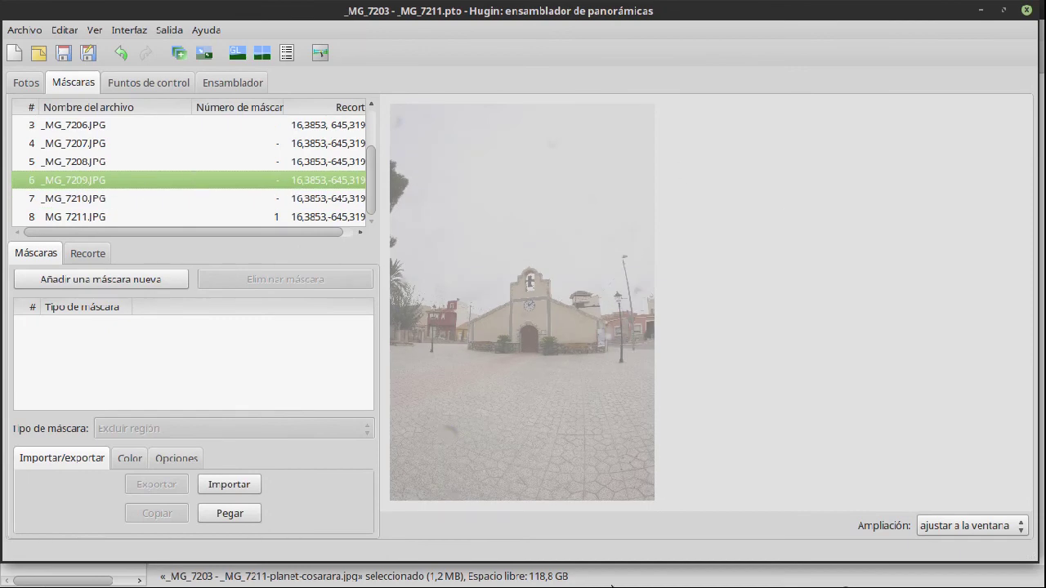
pyautogui.click(1026, 10)
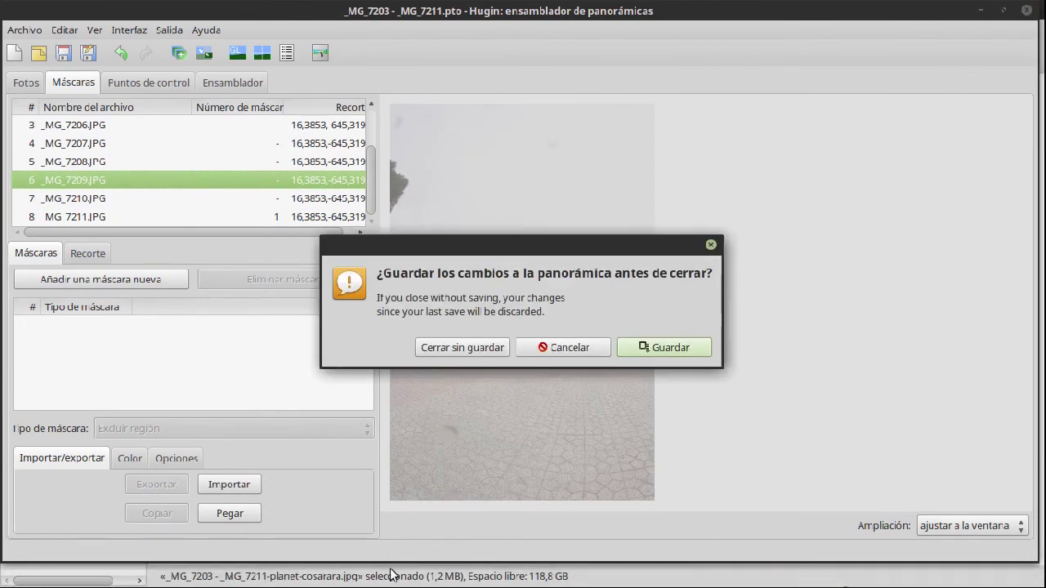
pyautogui.click(458, 347)
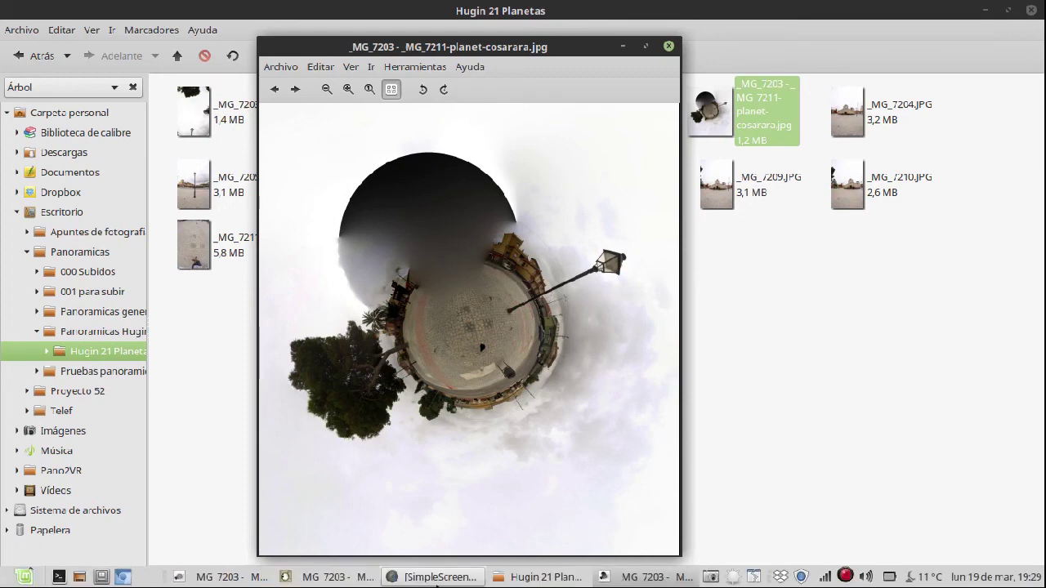
# Bring up the finished images _MG_7203 - _MG_7211-hole01.jpg and _MG_7203 - _MG_7211-planet1.jpg, and show the planet image full screen
pyautogui.click(347, 579)
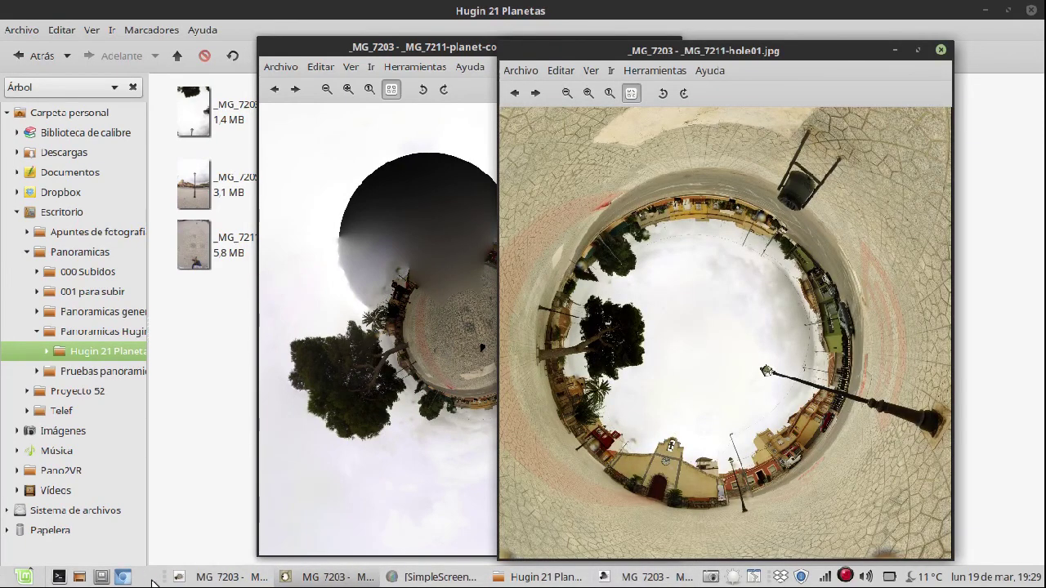
pyautogui.hotkey('alt', 'Tab')
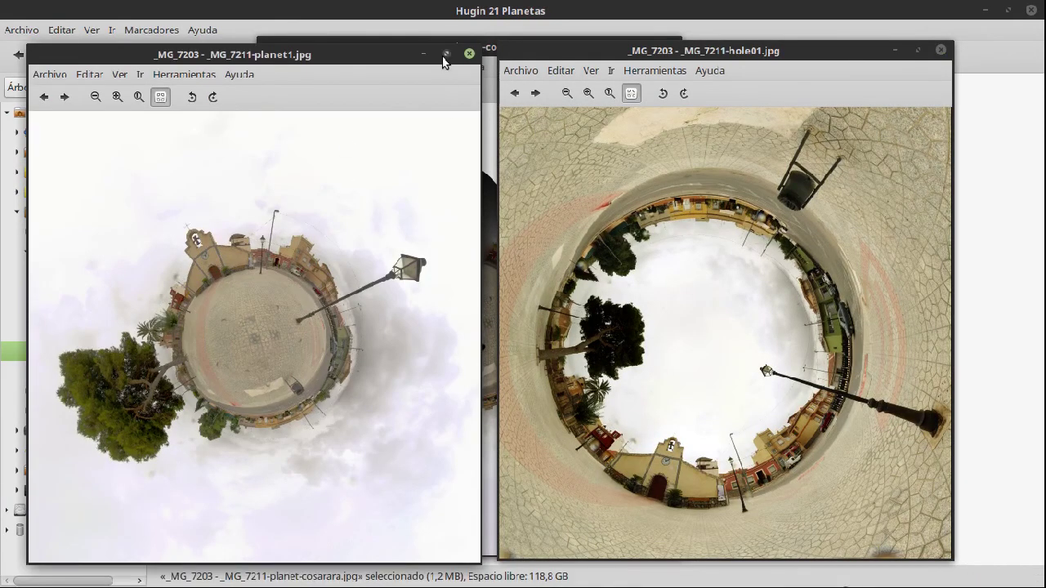
pyautogui.click(446, 53)
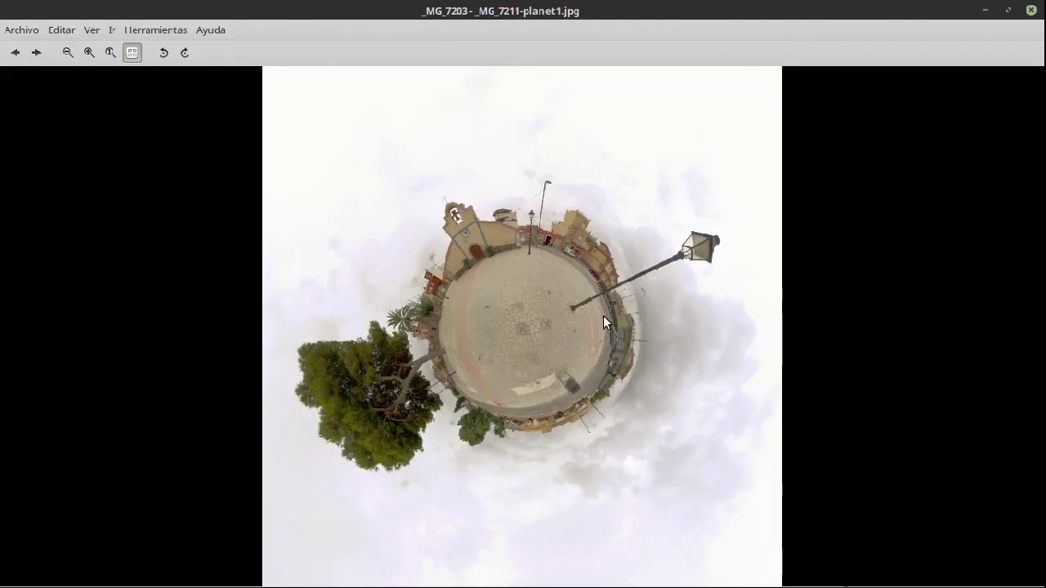
pyautogui.press('F11')
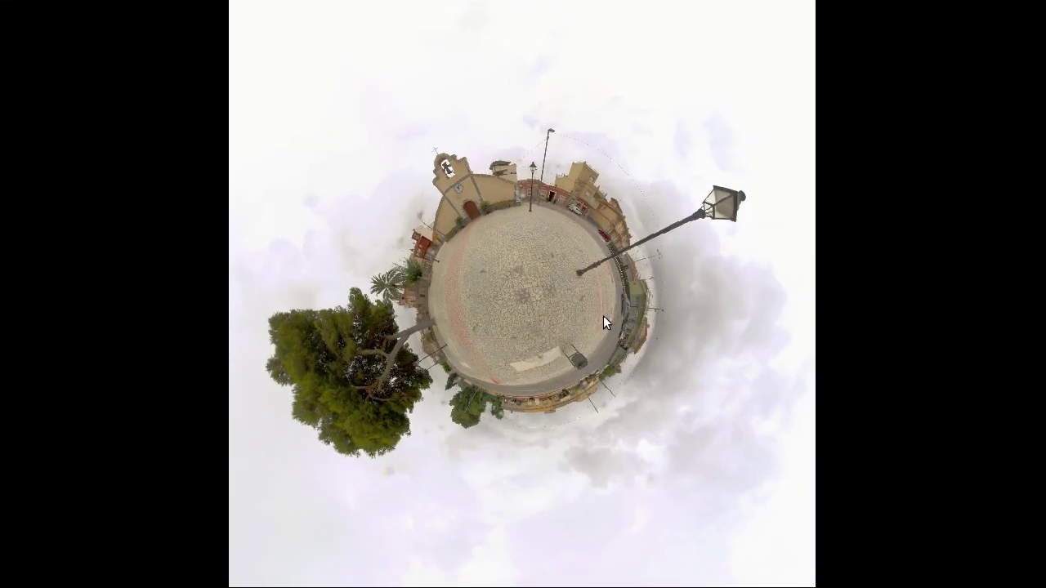